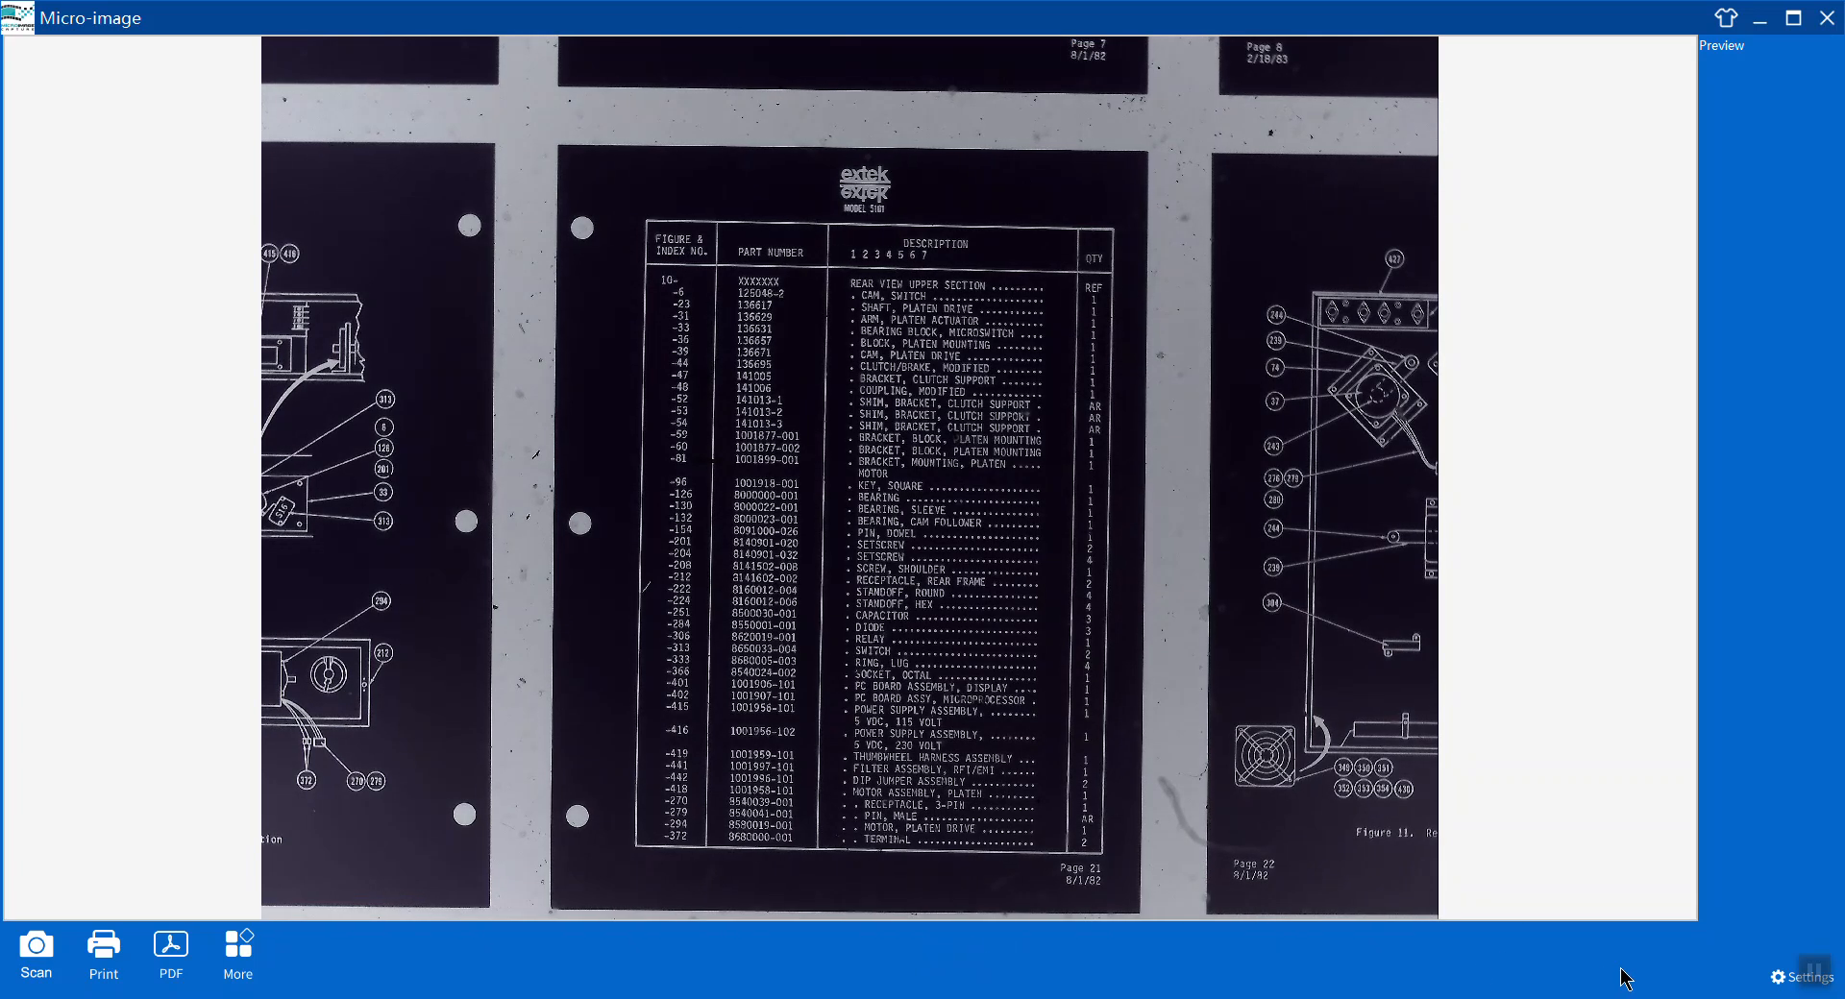
Reverse the colours of the live preview so the film shows as a positive image.
mouse_move(1321, 921)
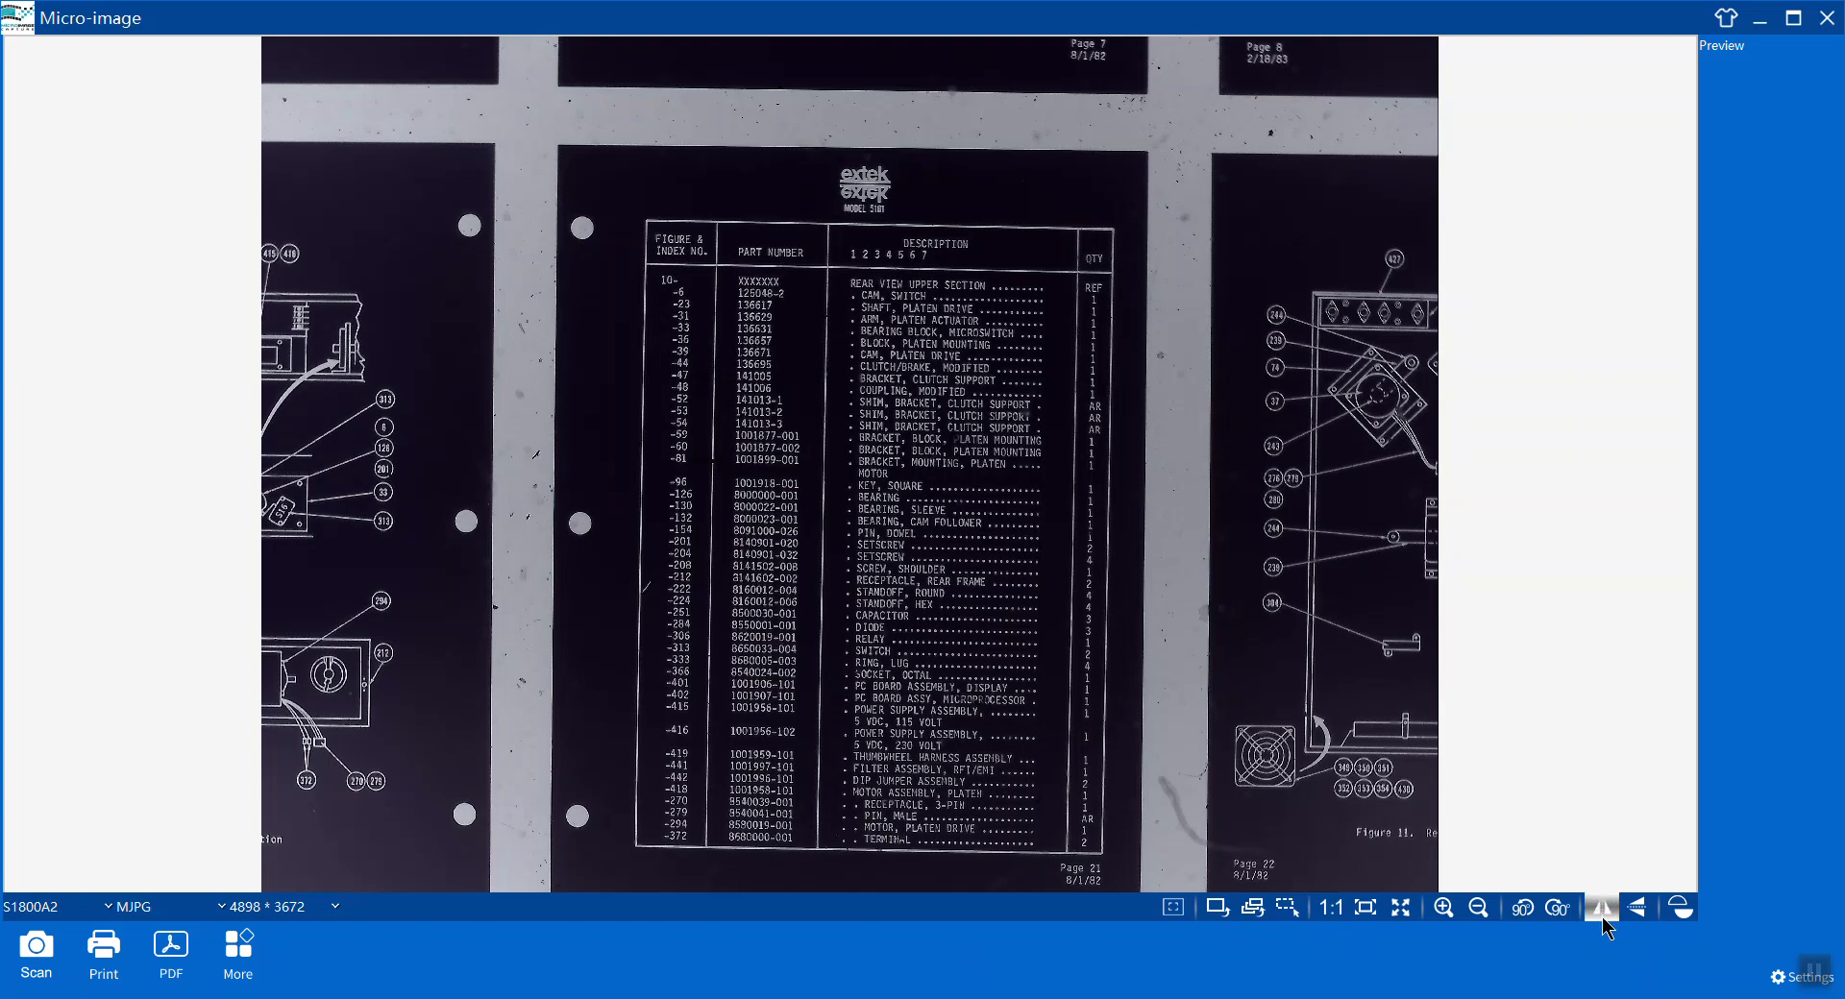
click(1680, 915)
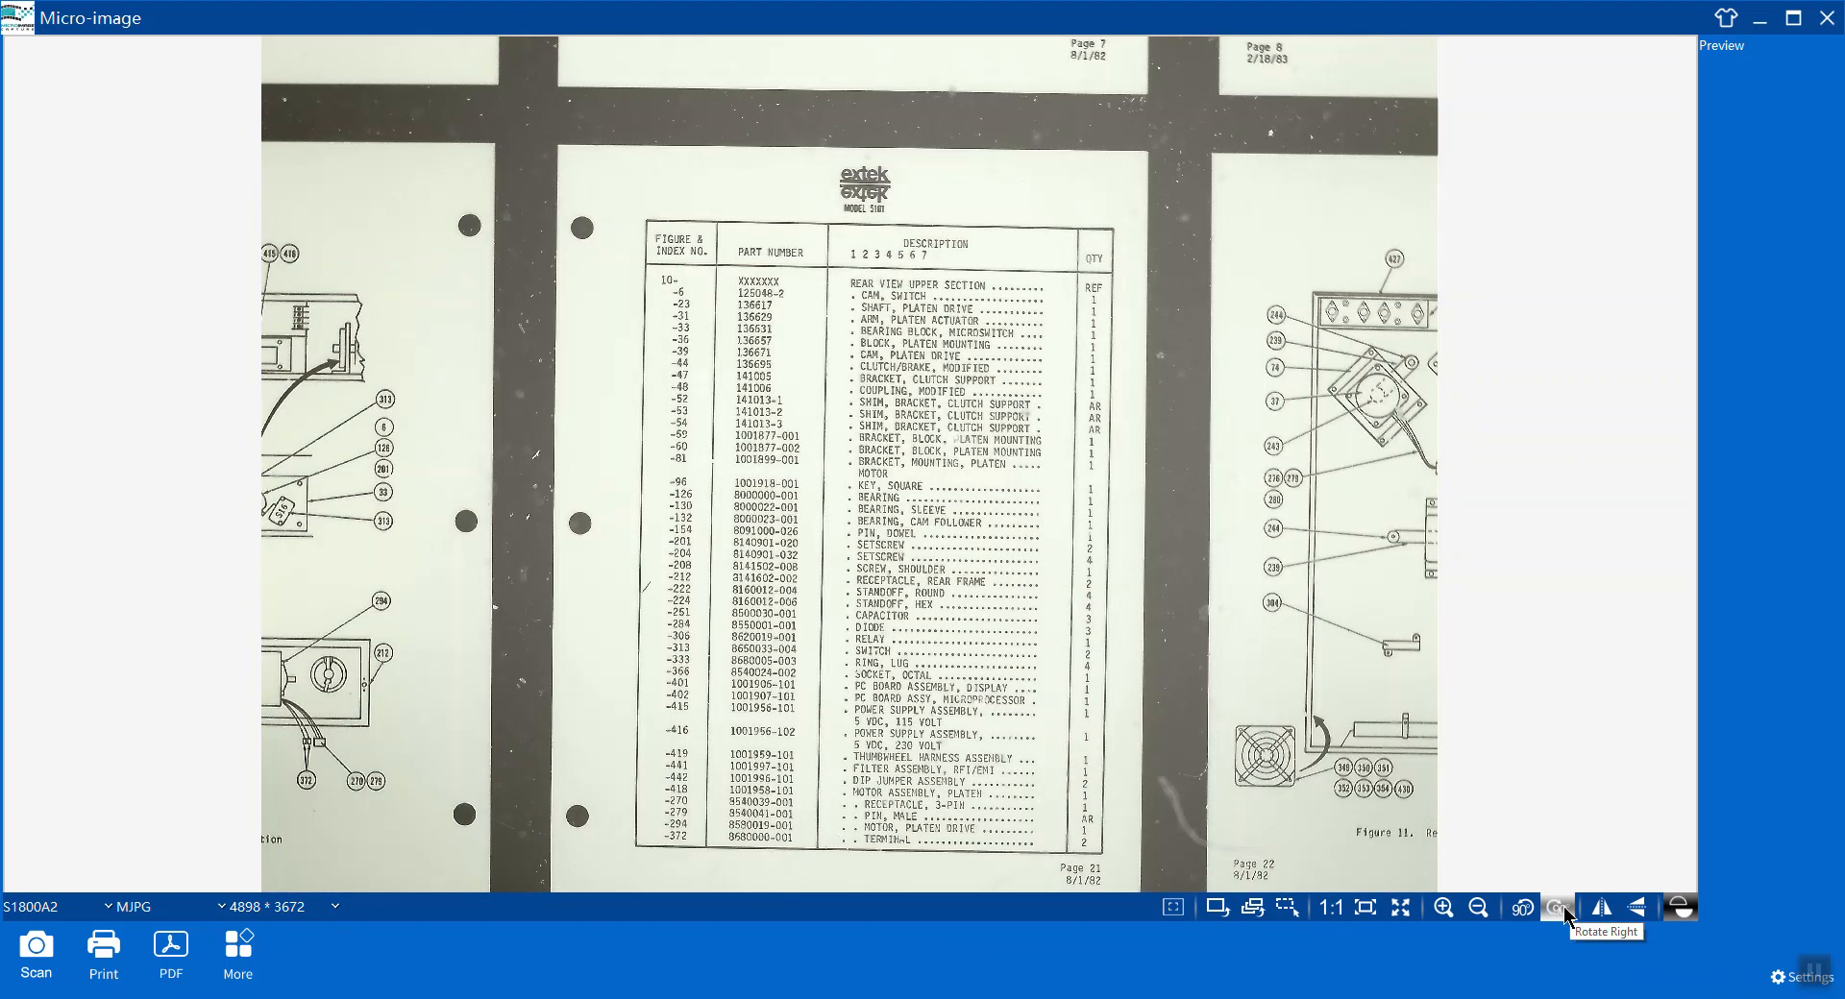
click(1450, 913)
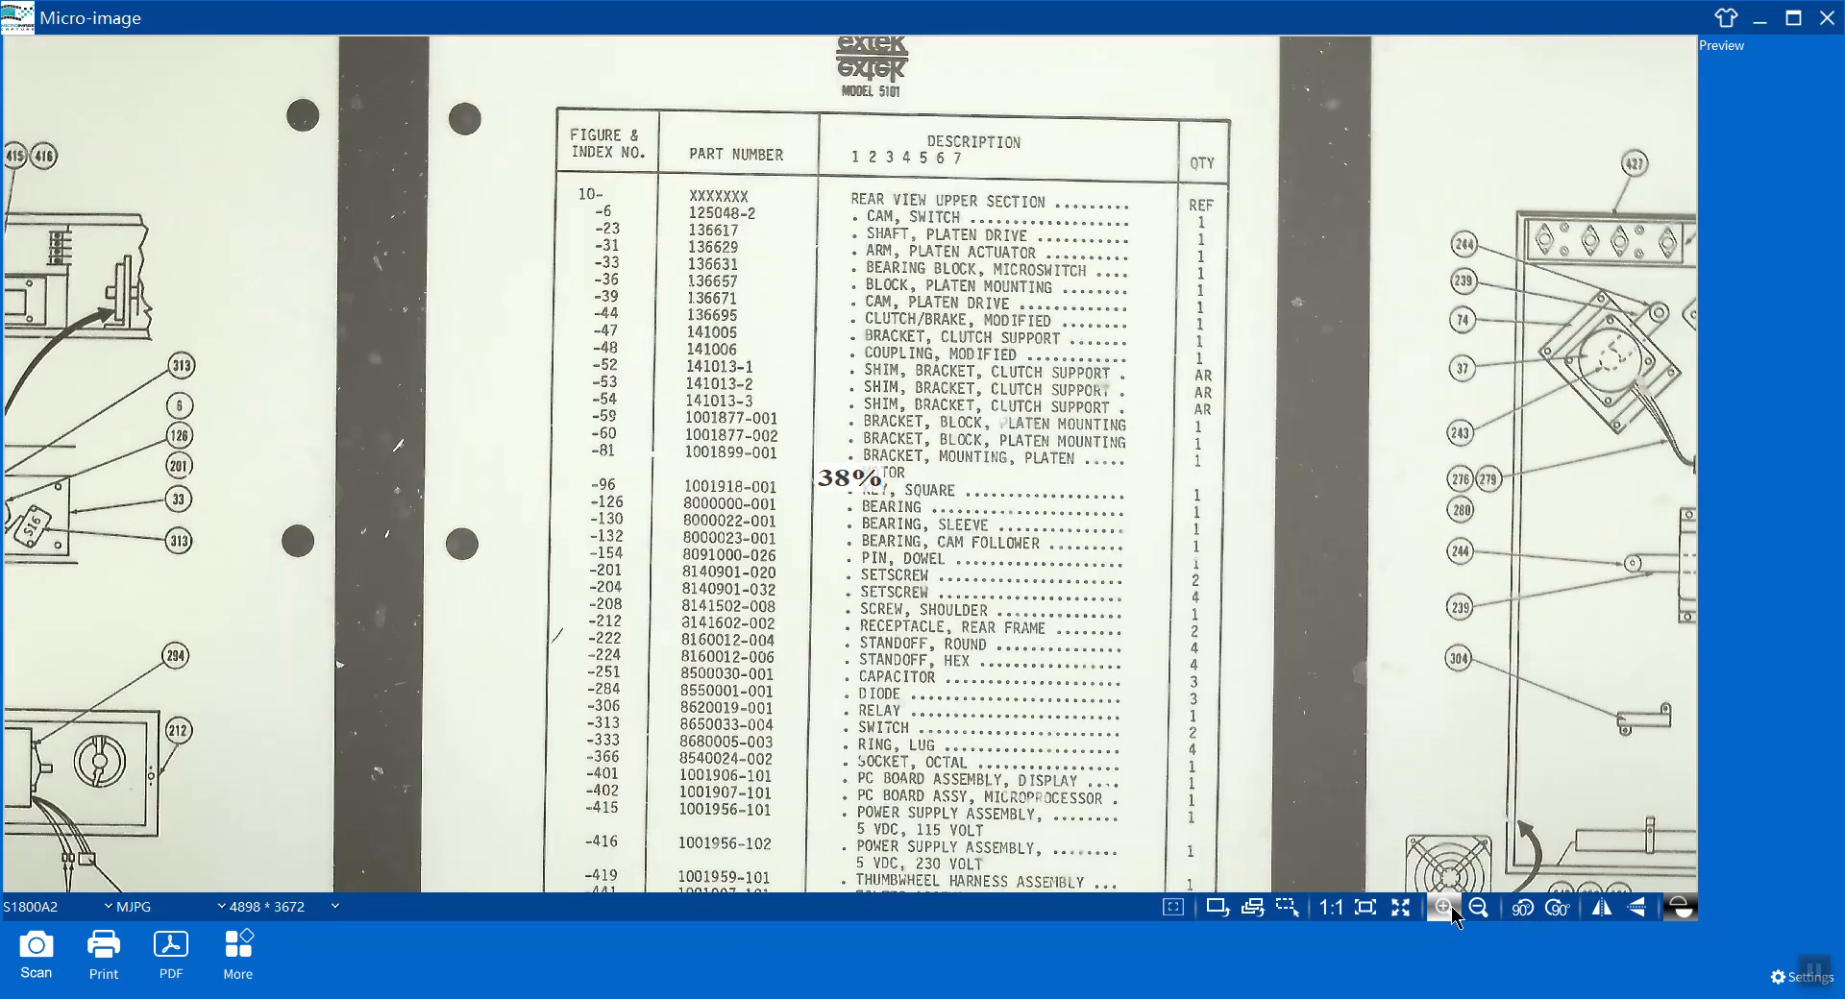
click(1479, 909)
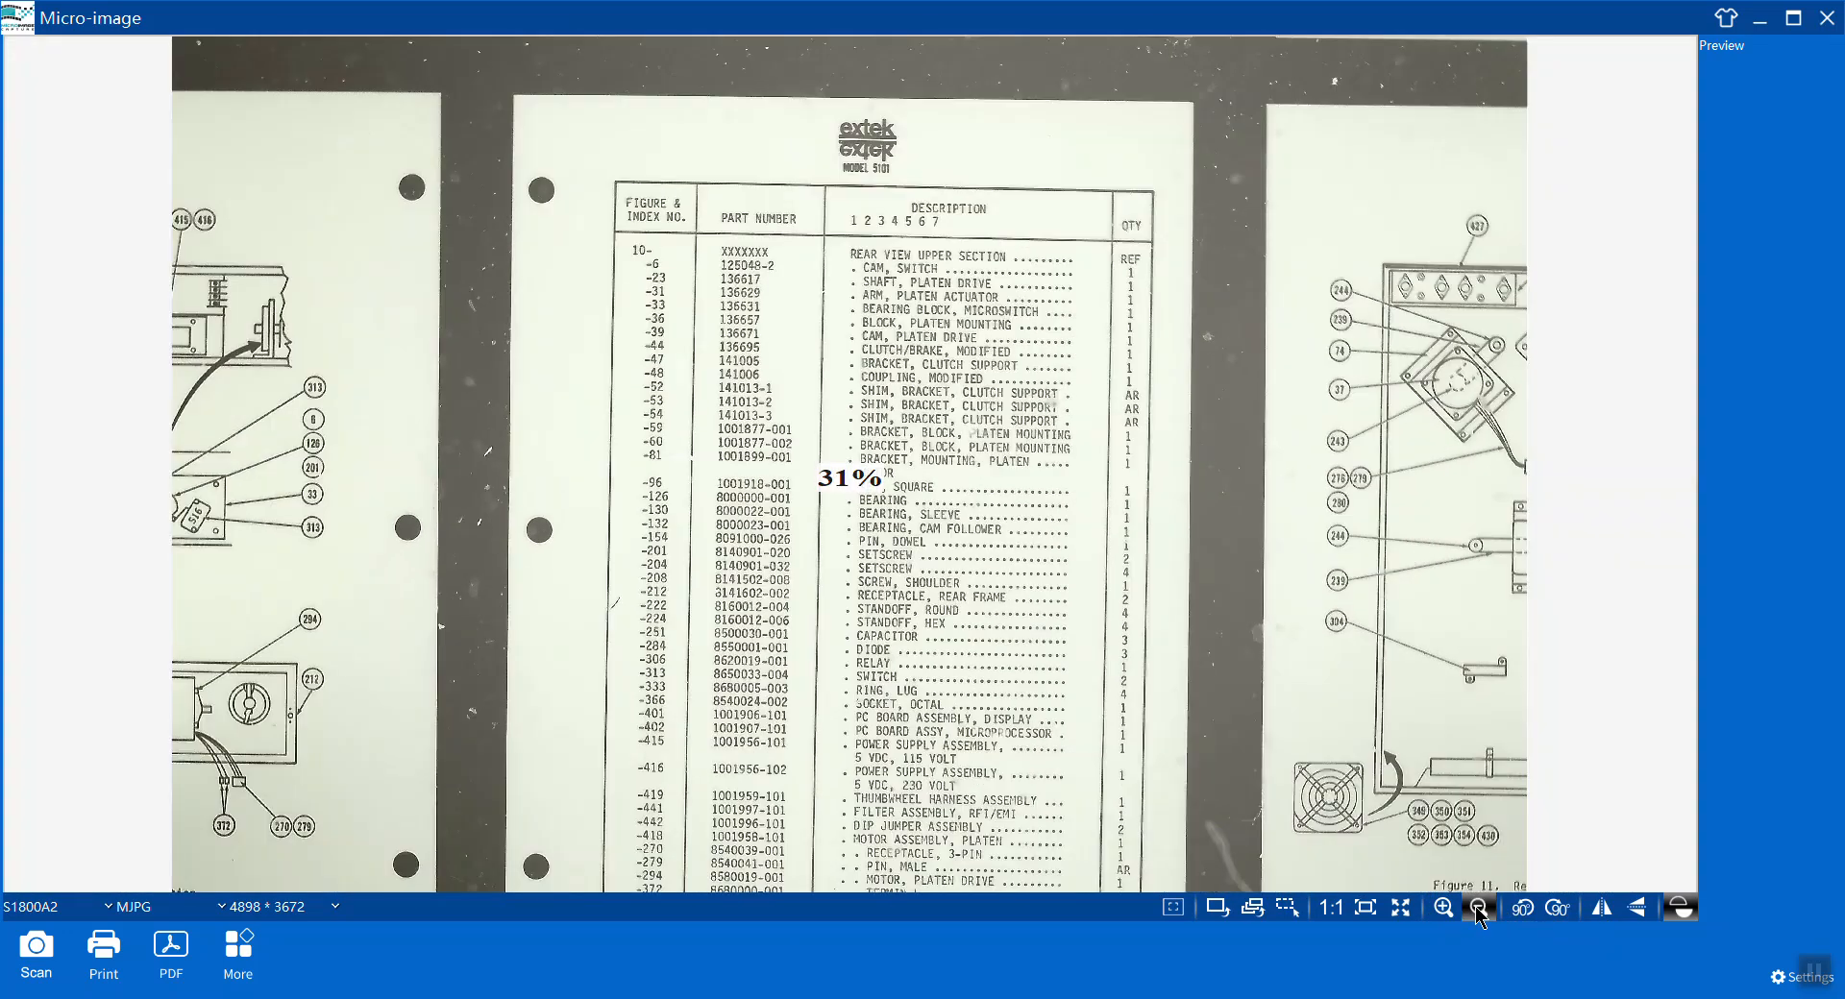
click(1479, 909)
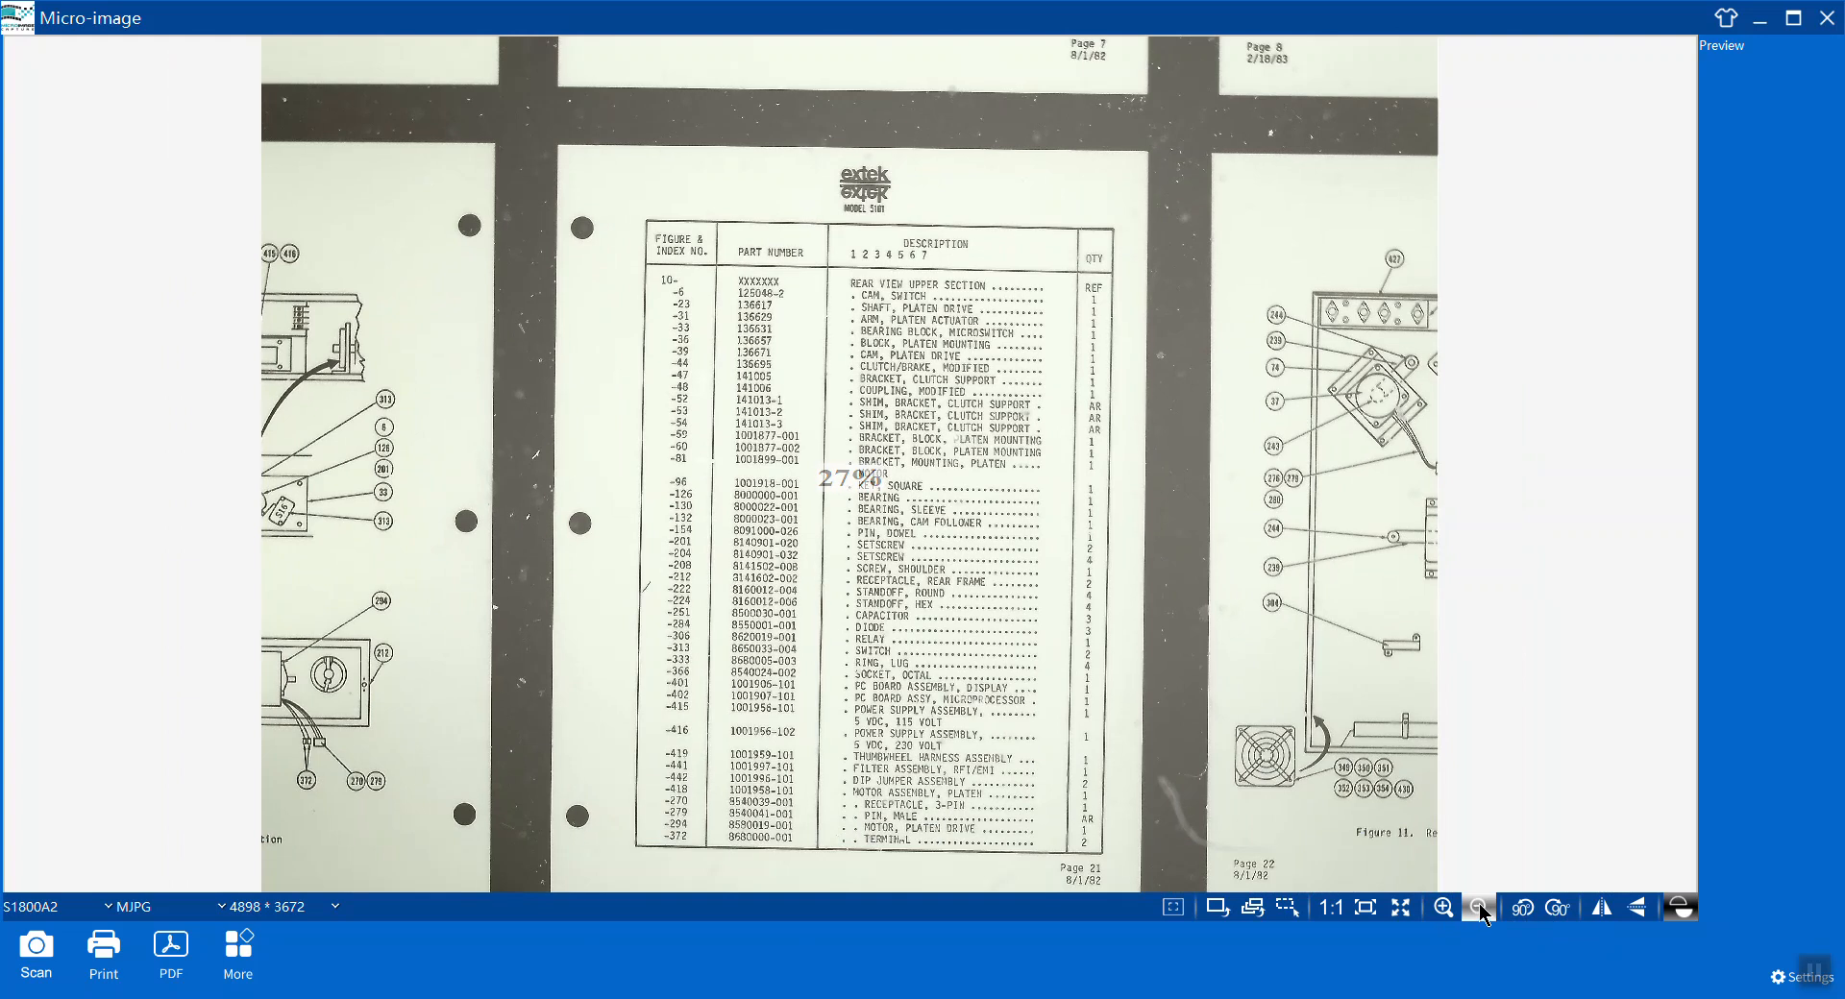
click(1480, 909)
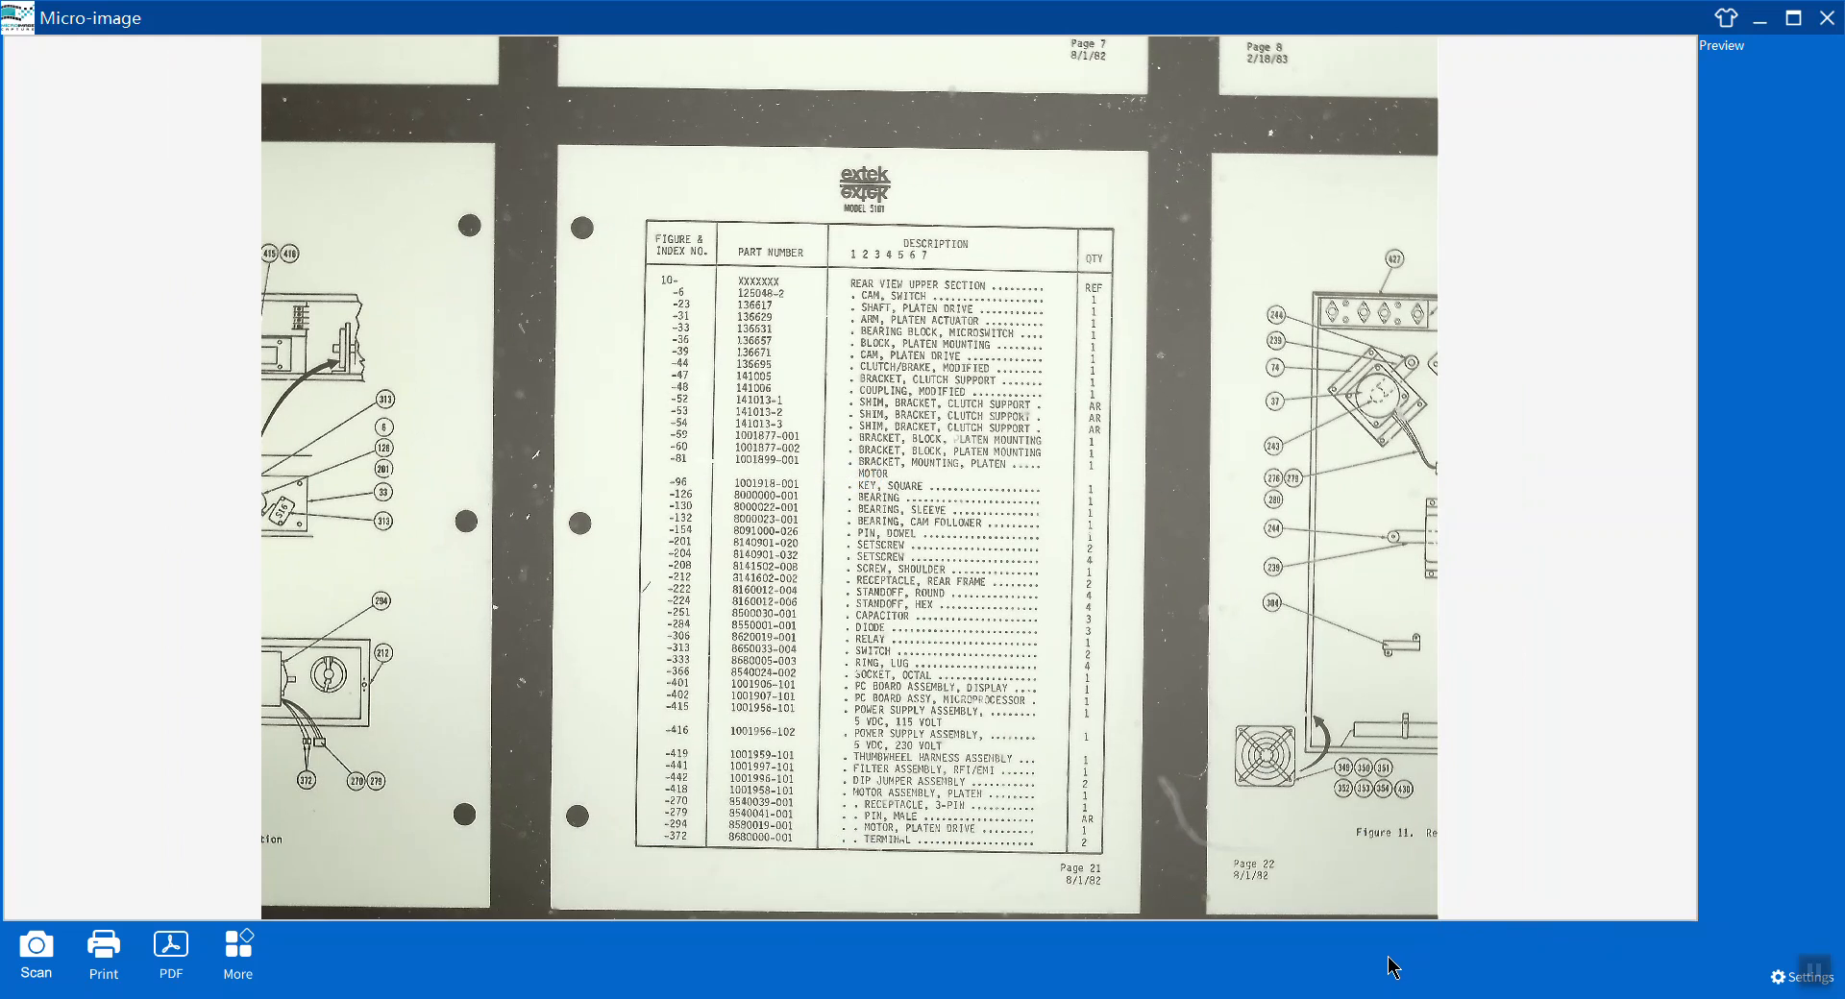
Open the settings' Video page and turn off automatic exposure and automatic brightness.
click(1777, 978)
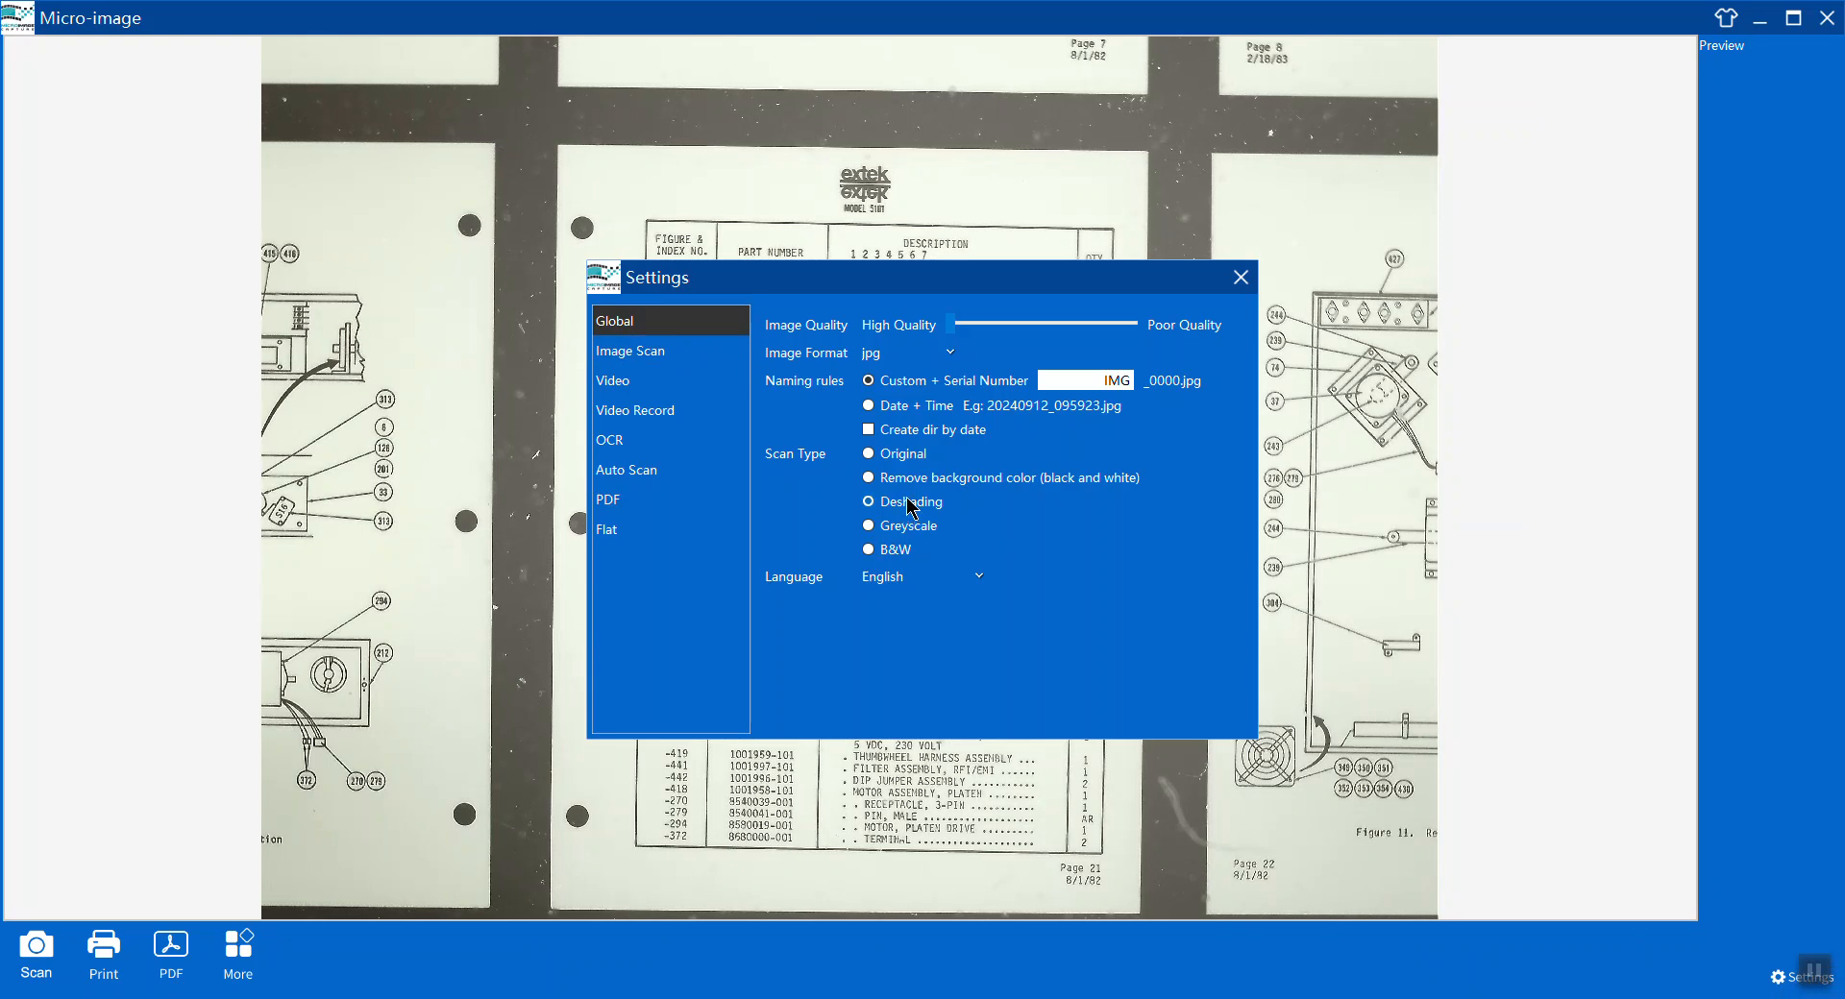
click(644, 387)
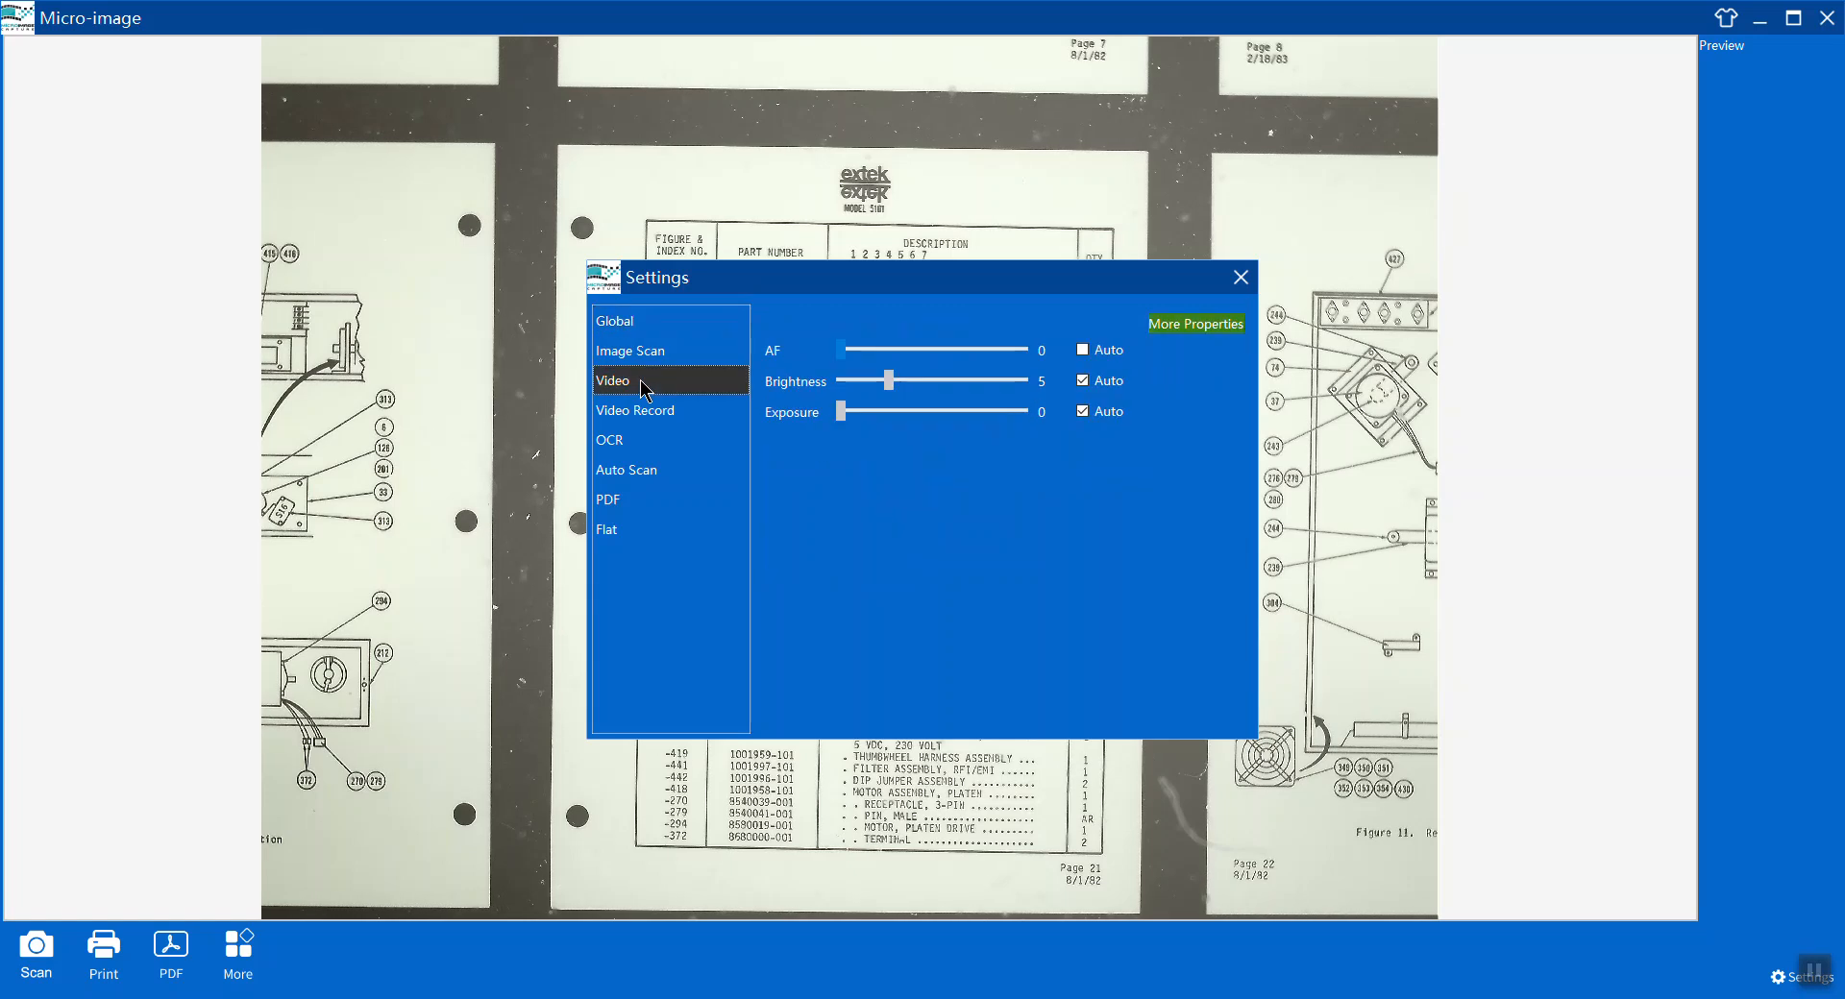
click(1083, 411)
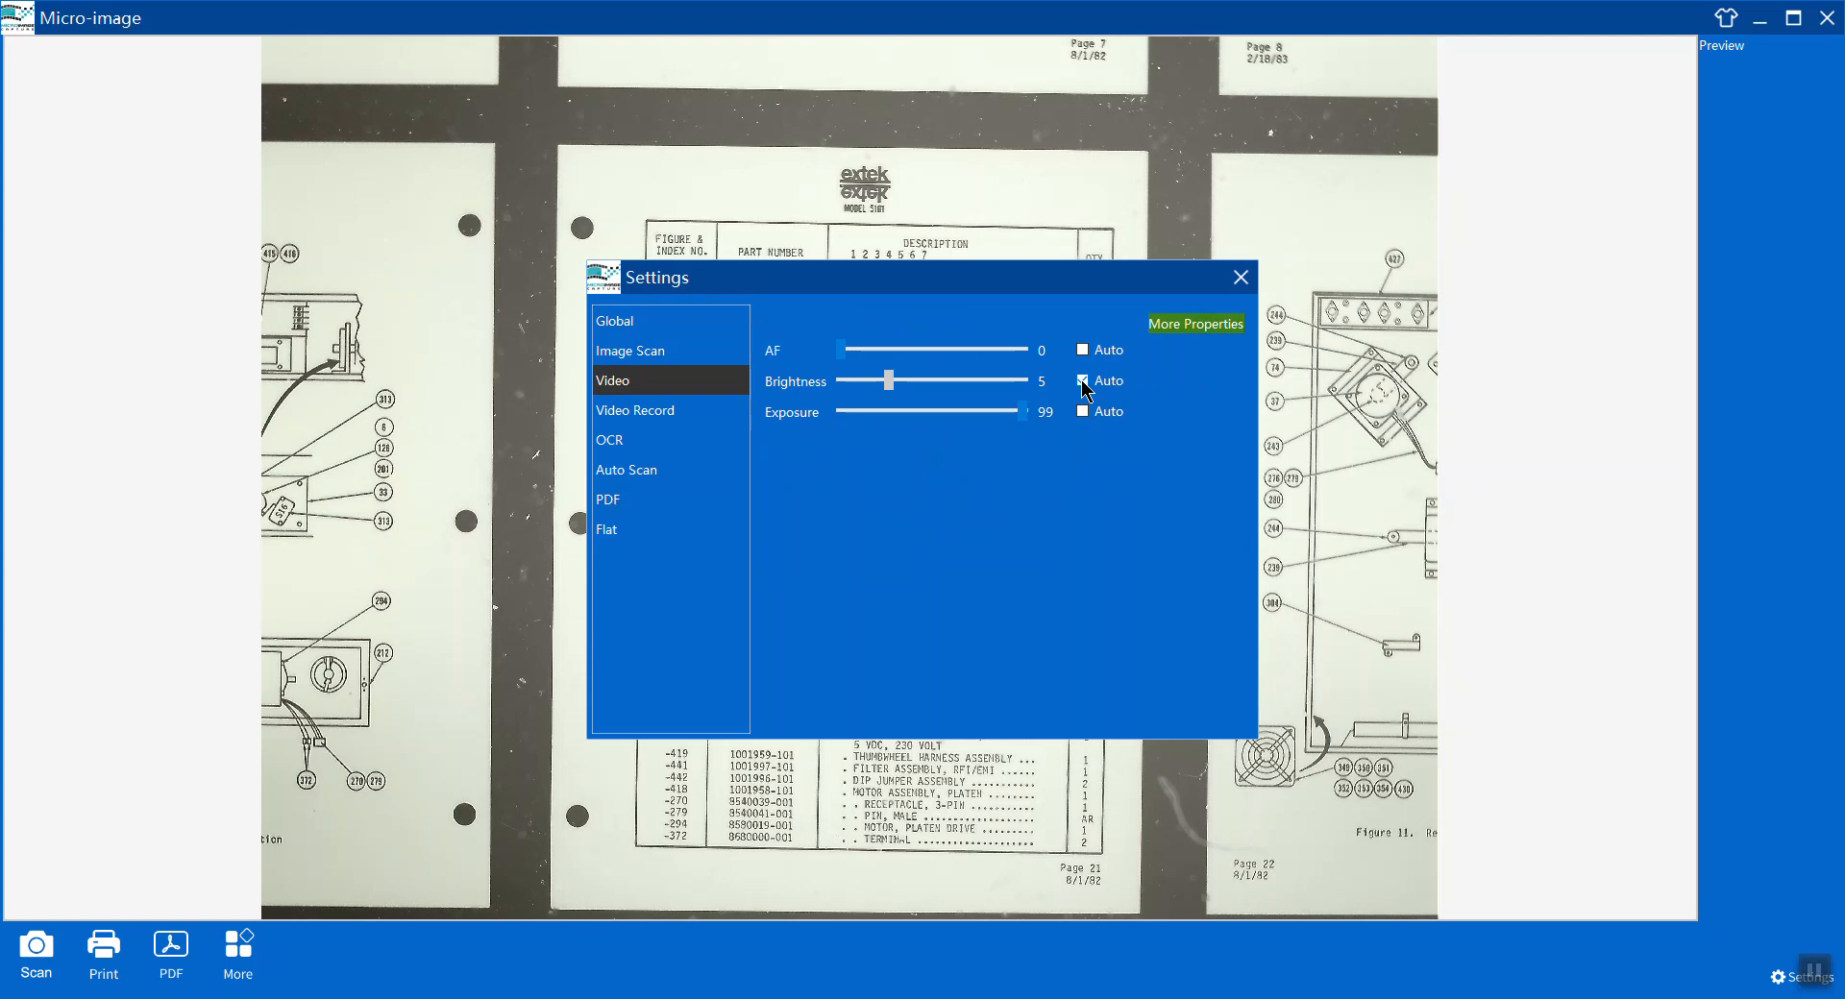
click(1082, 381)
Open the camera's additional properties, try a higher saturation, and set Gamma to 16.
click(1184, 327)
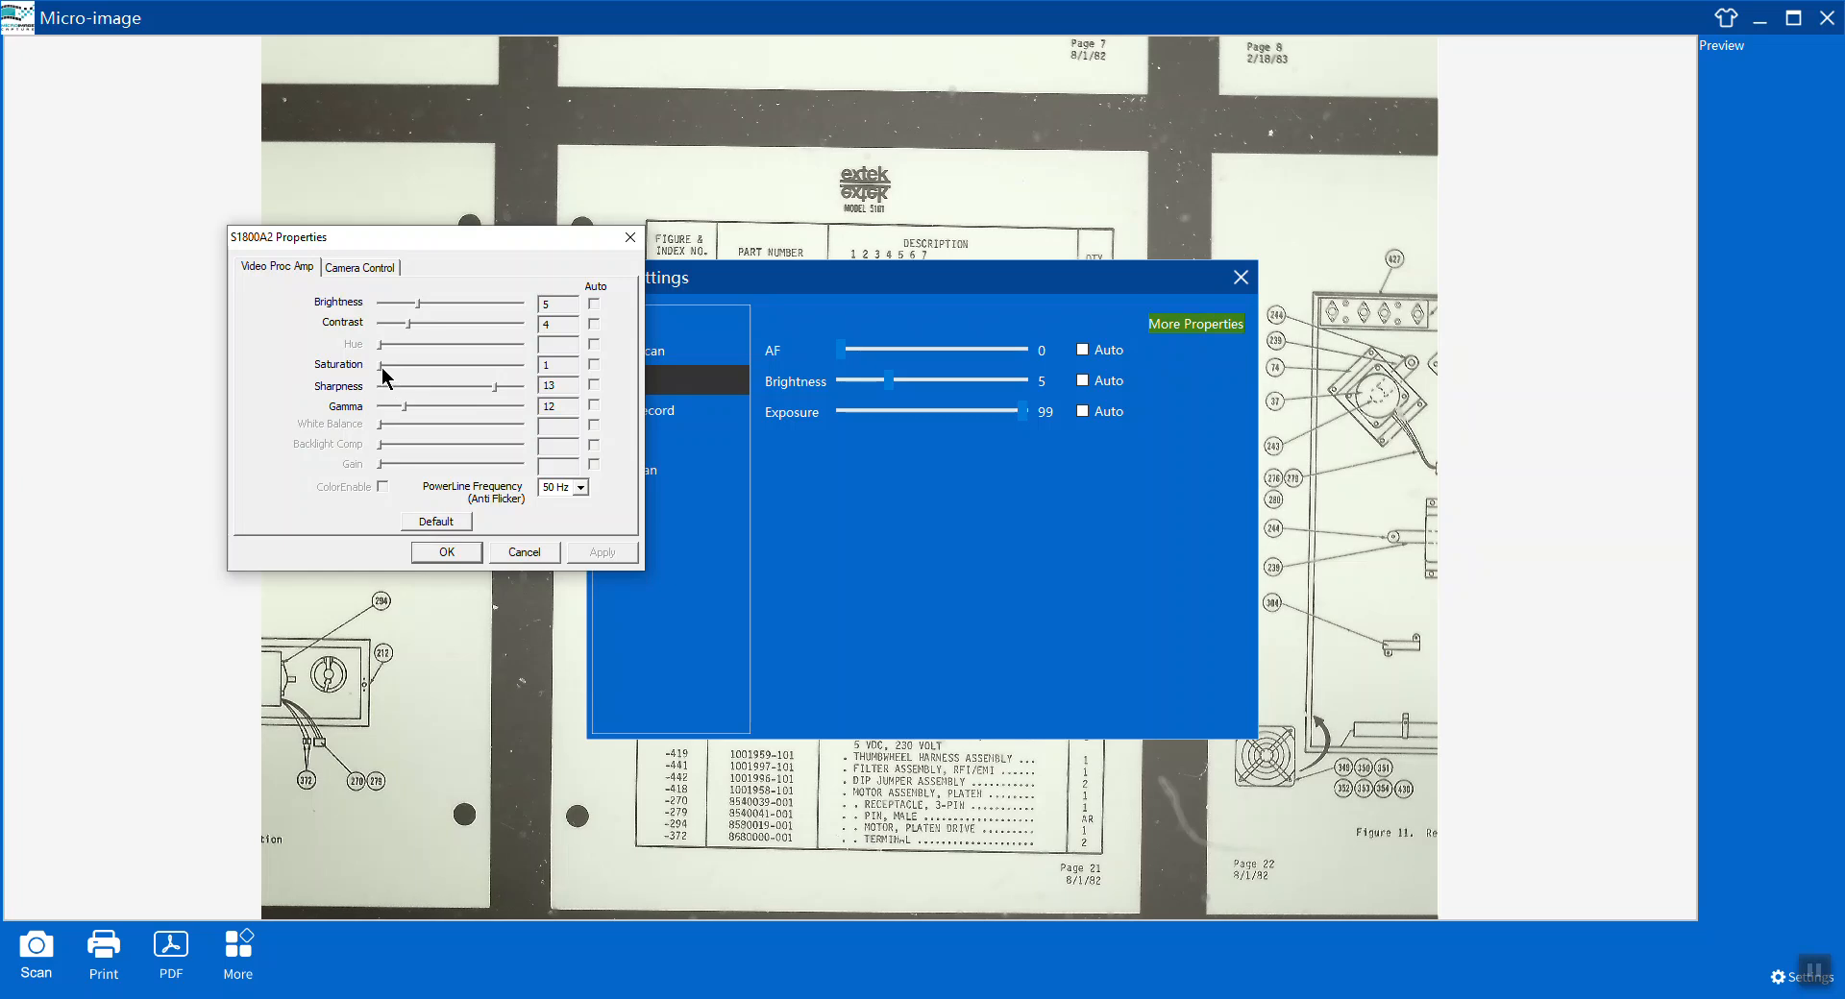
drag(382, 367, 475, 365)
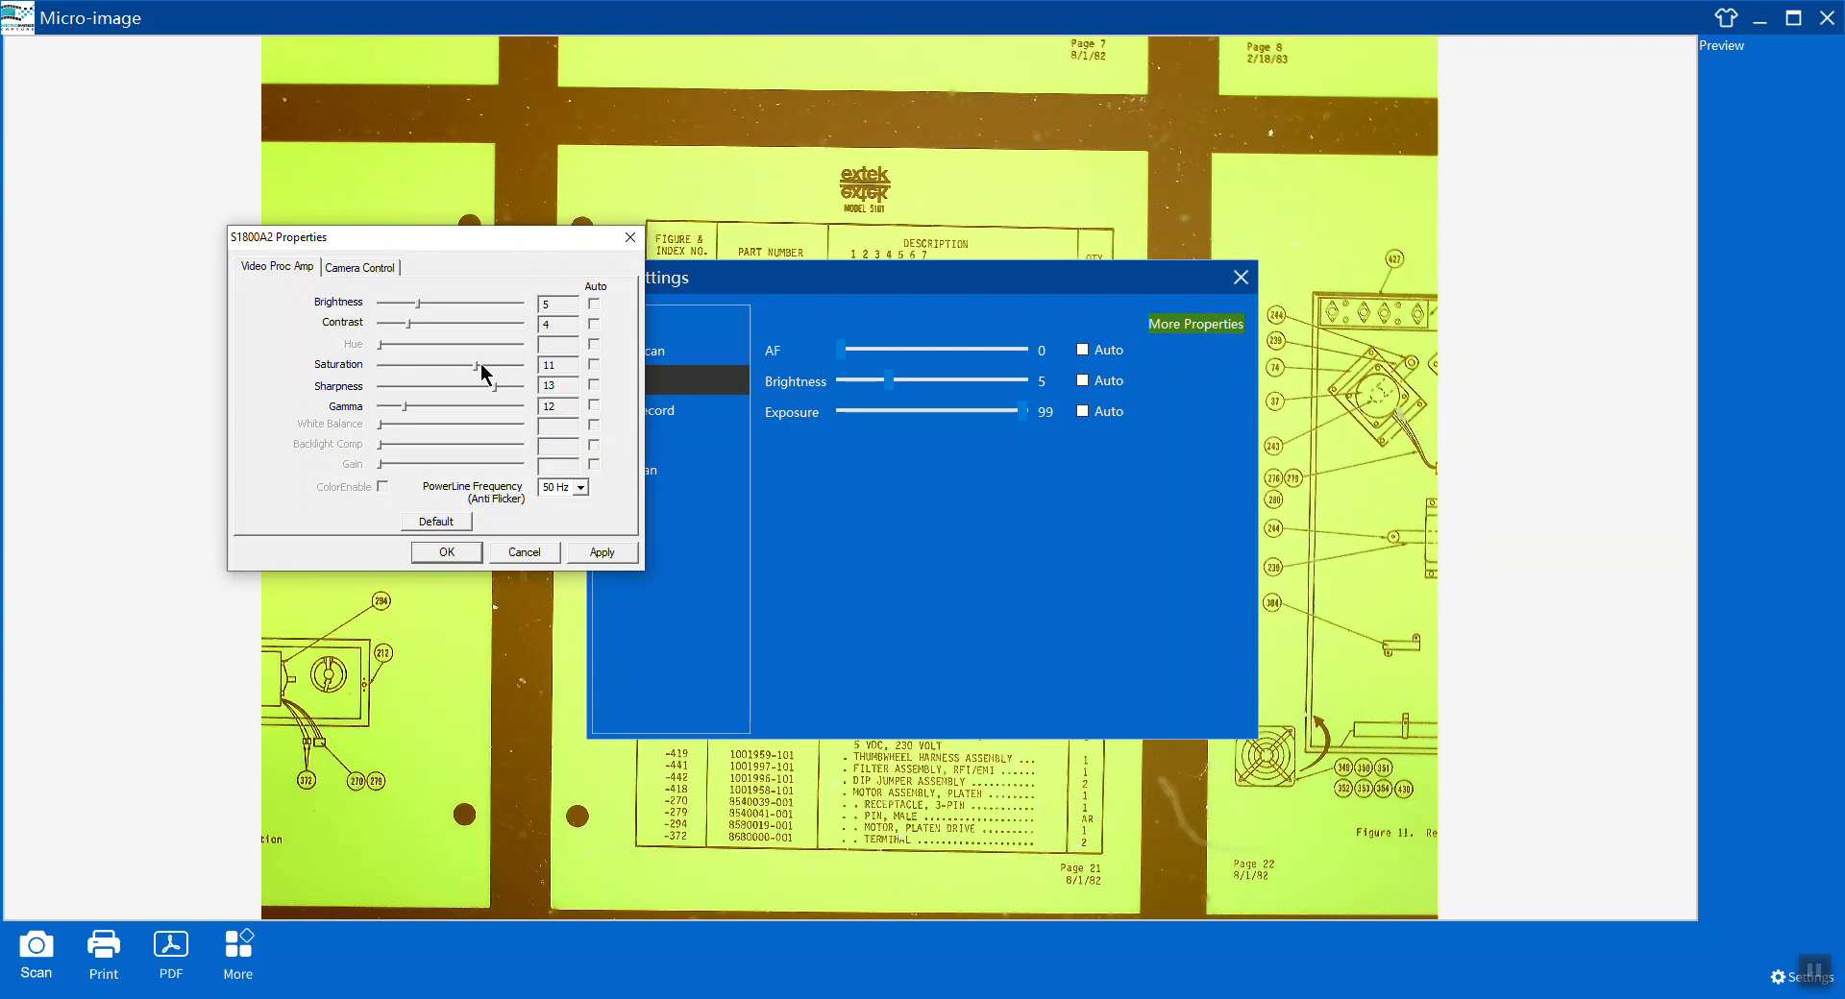
drag(473, 365, 379, 370)
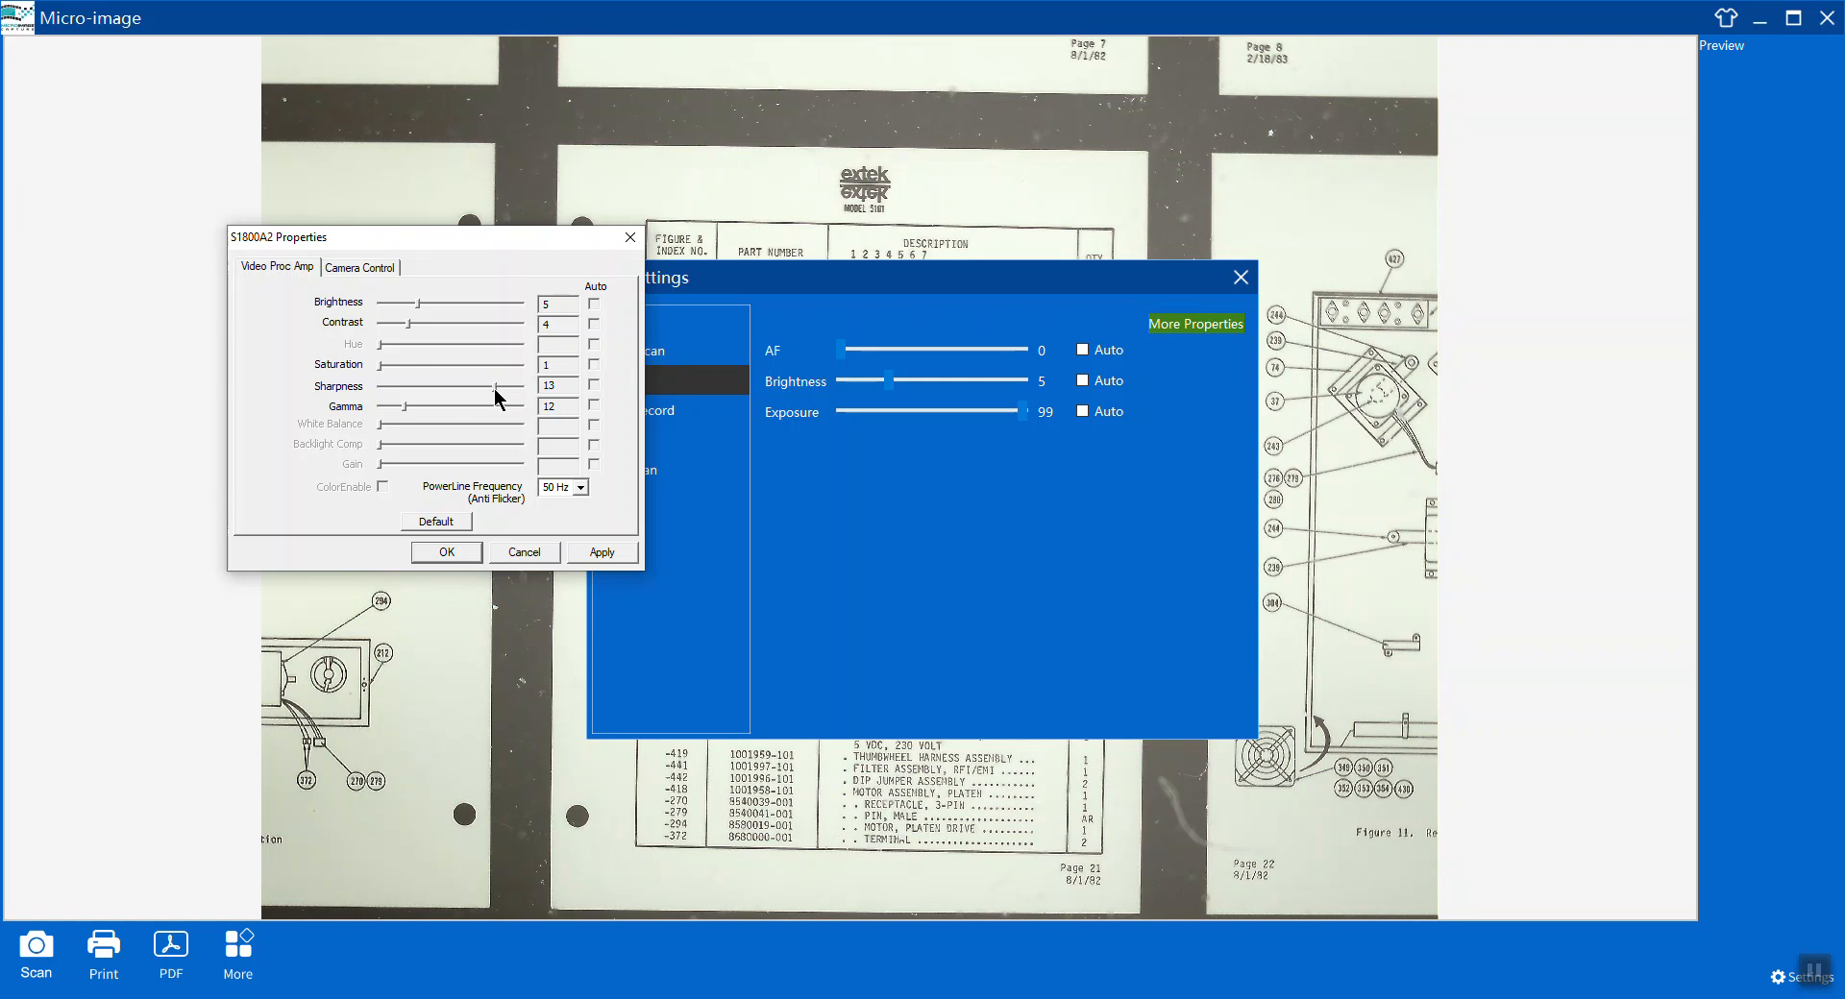
drag(406, 406, 481, 407)
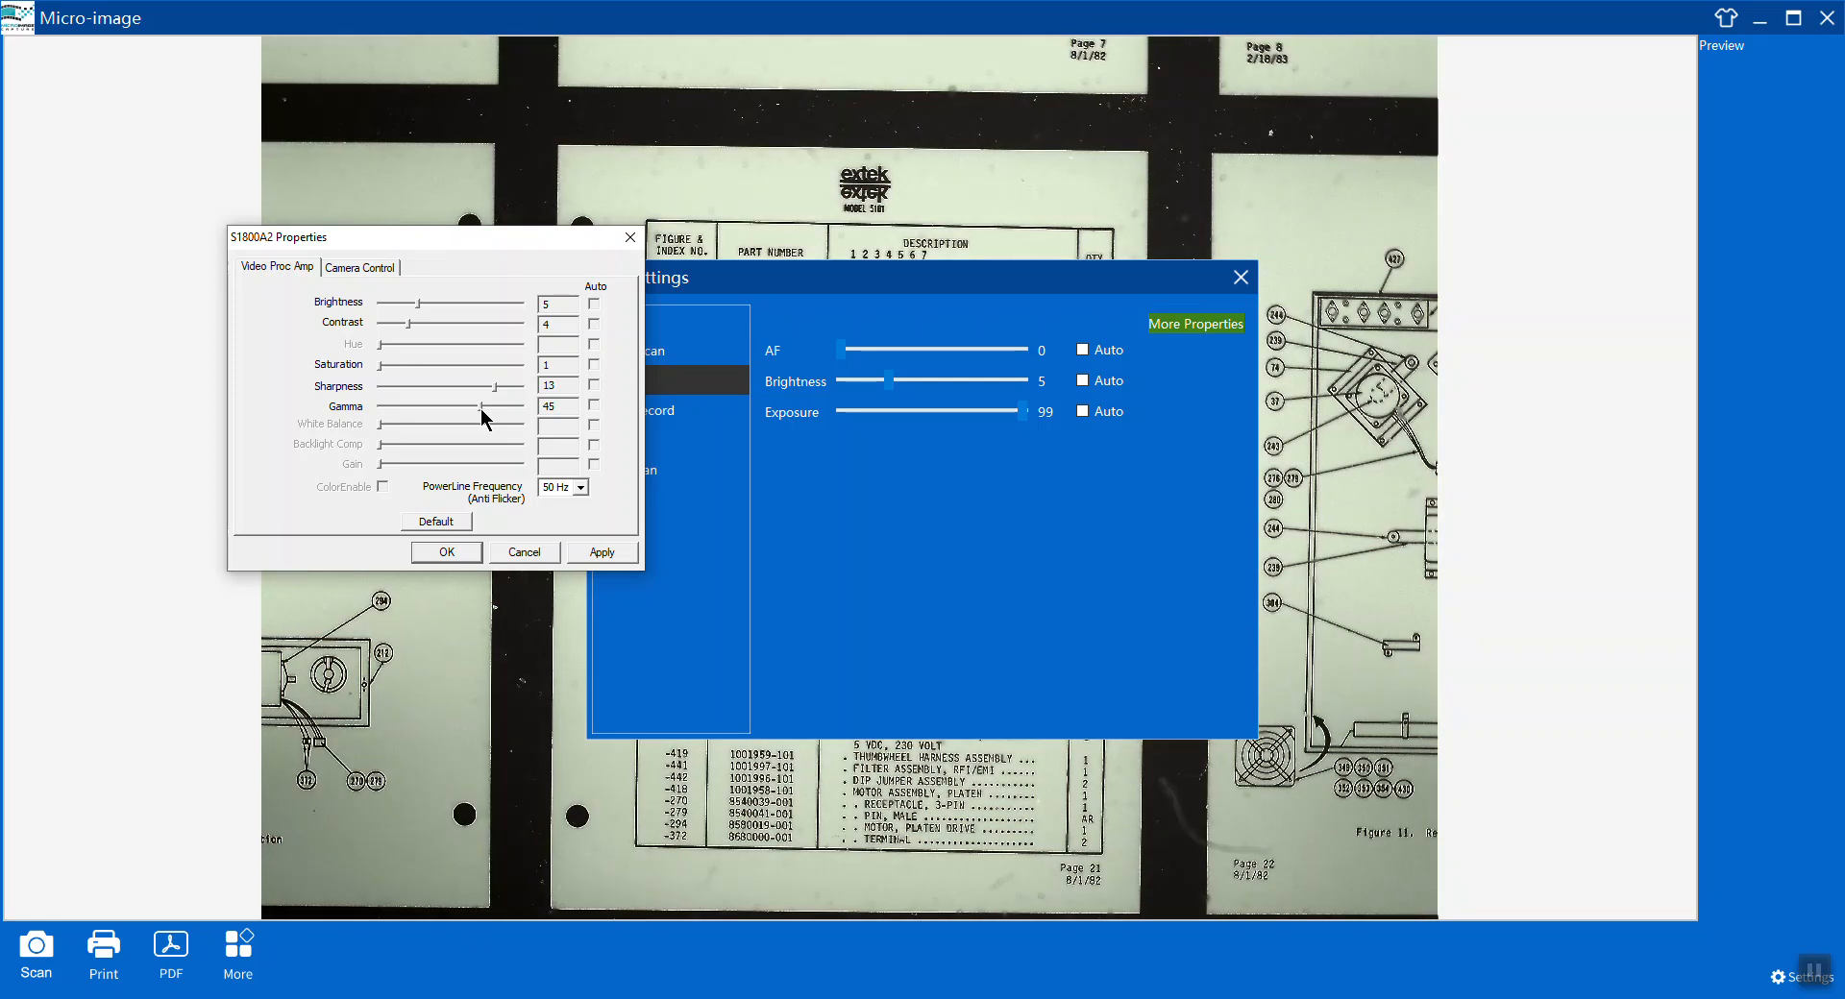
drag(477, 409, 412, 404)
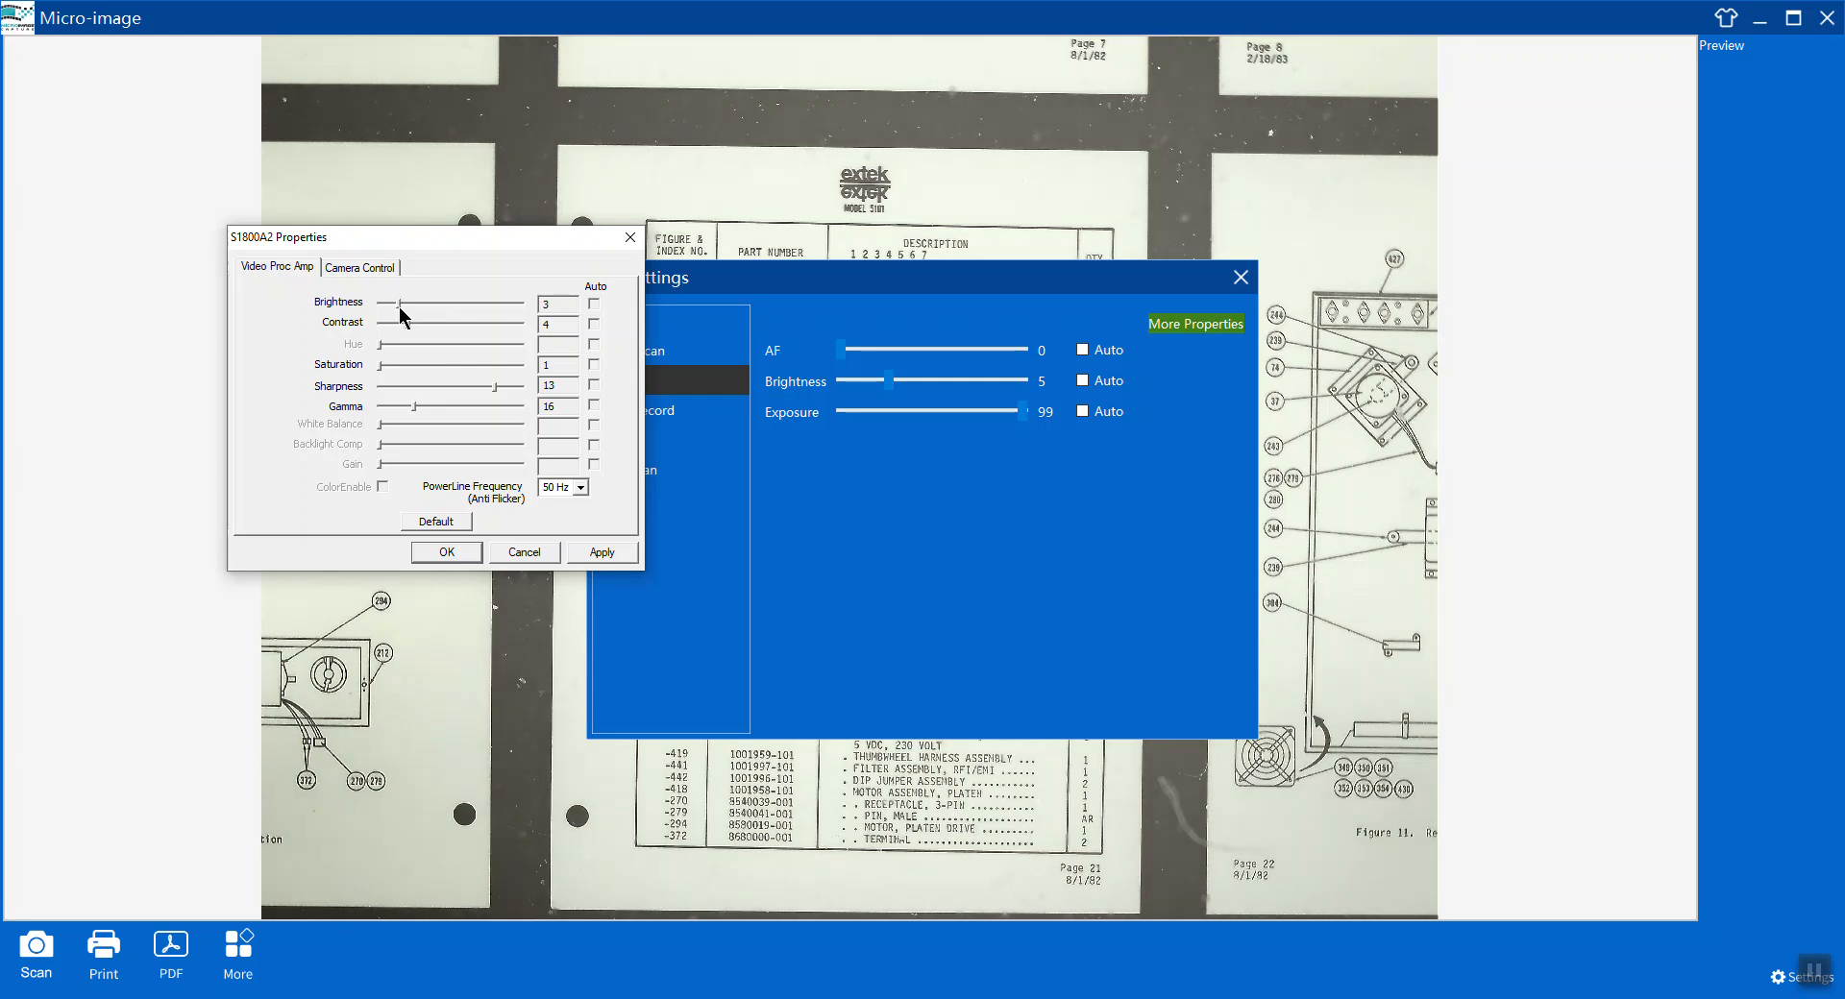
Set the camera's Brightness to 6 and Contrast to 5.
drag(400, 304, 388, 303)
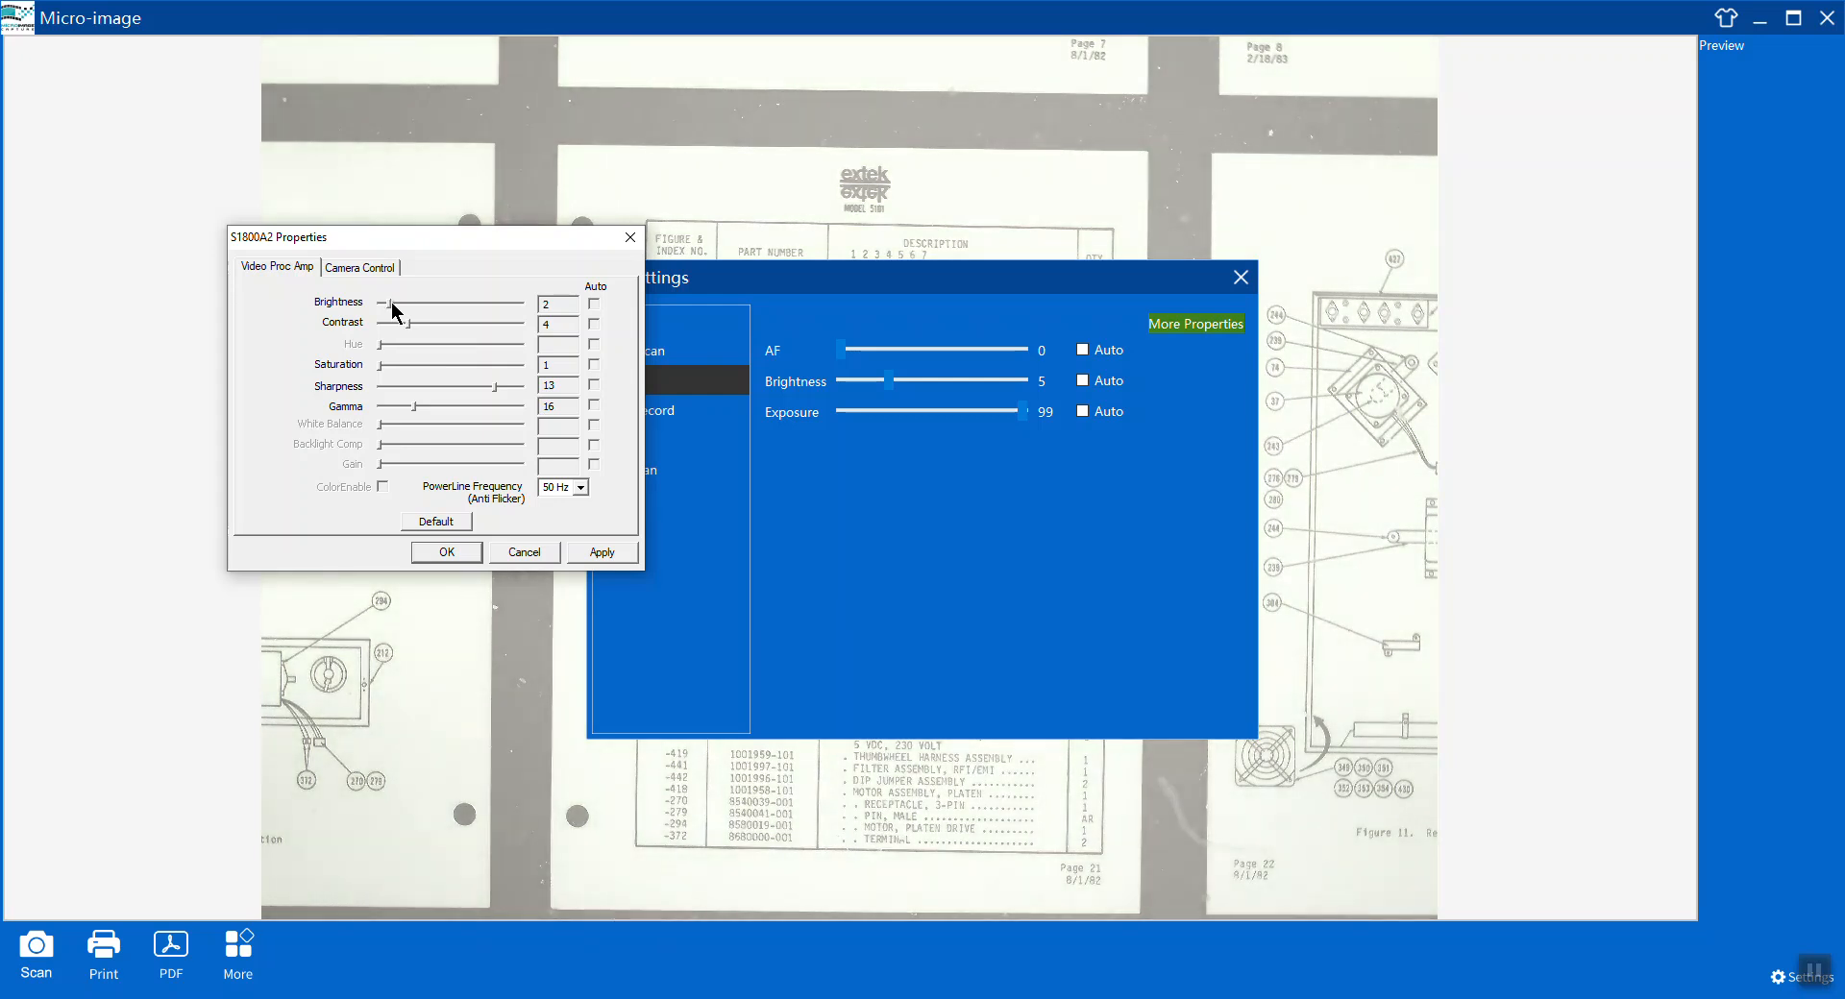
drag(391, 306, 420, 308)
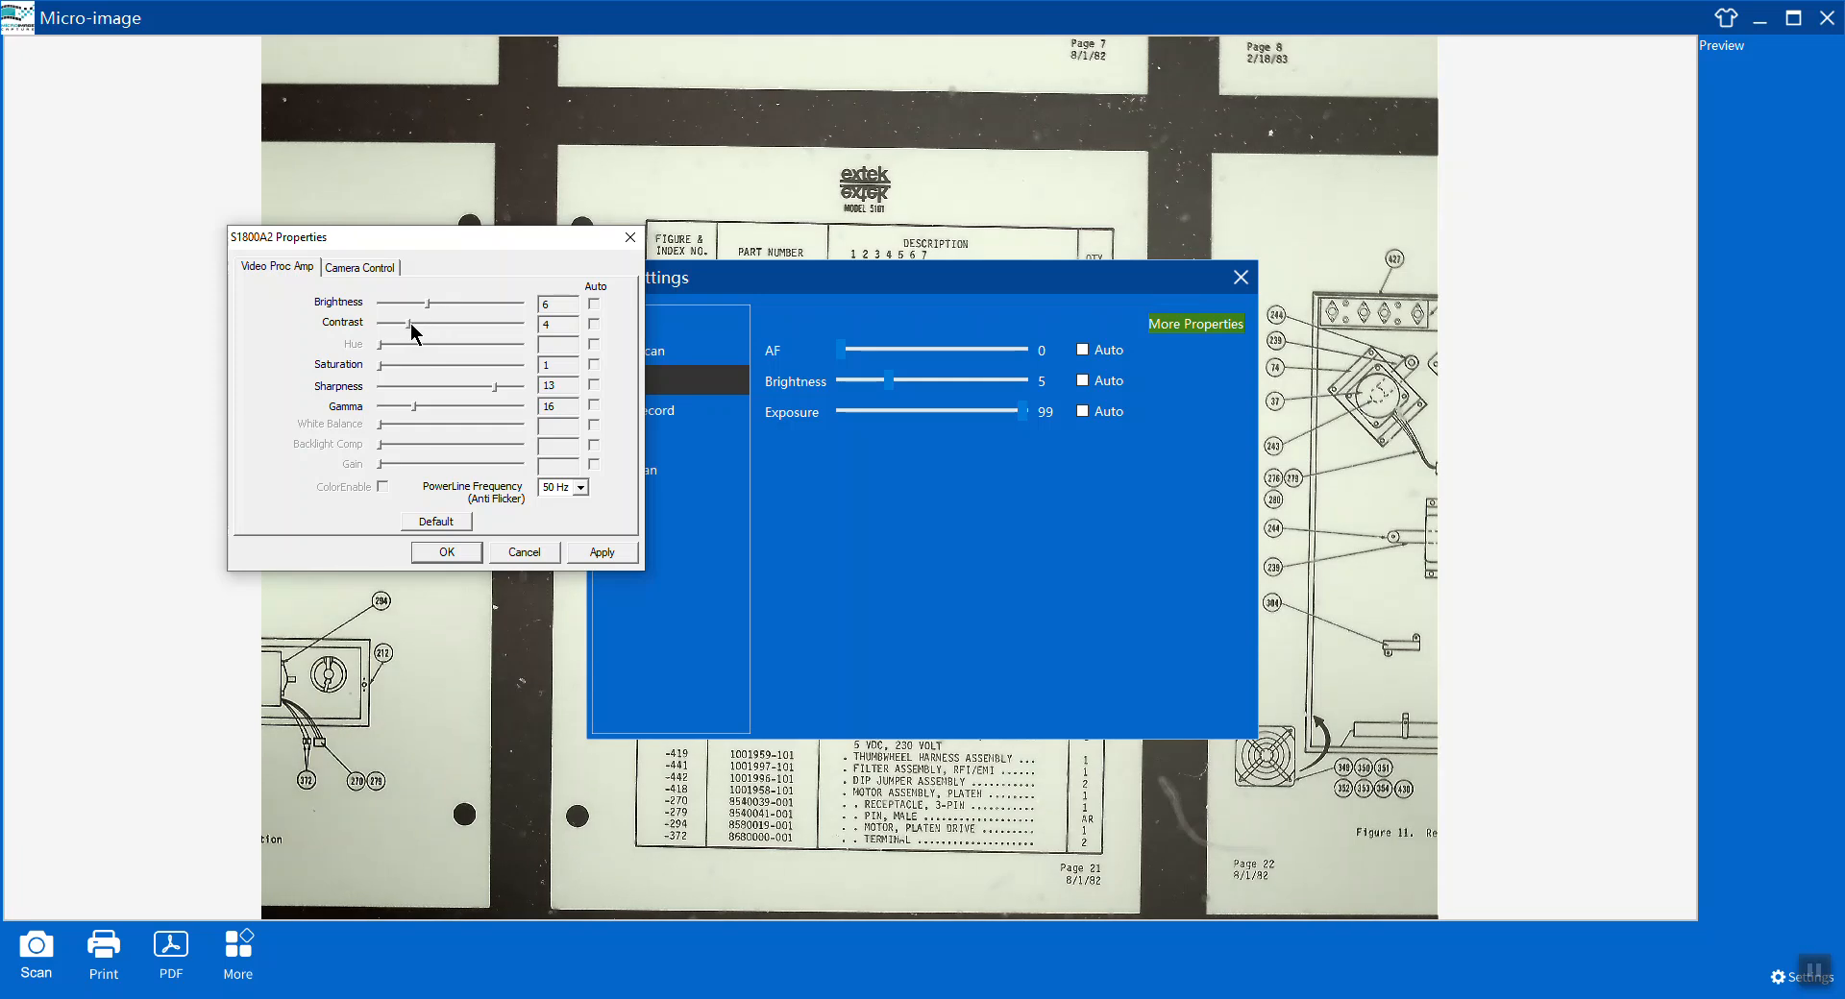
drag(411, 325, 477, 327)
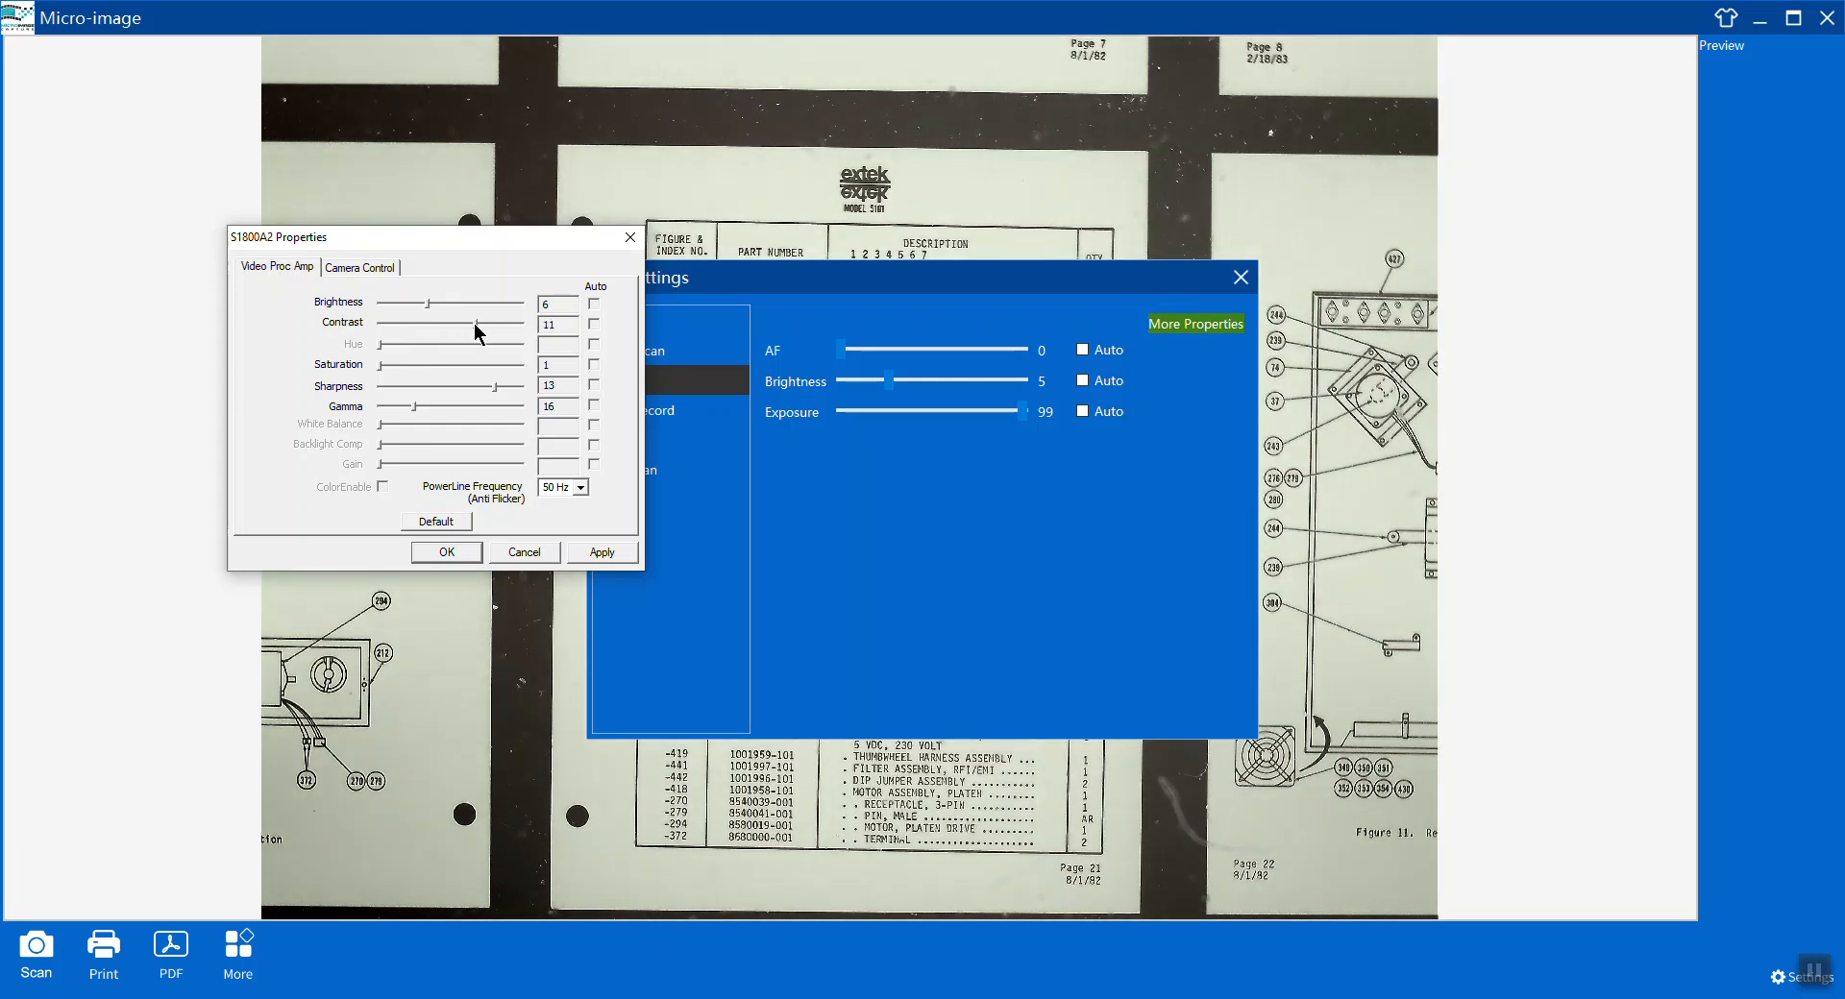
drag(477, 329, 390, 332)
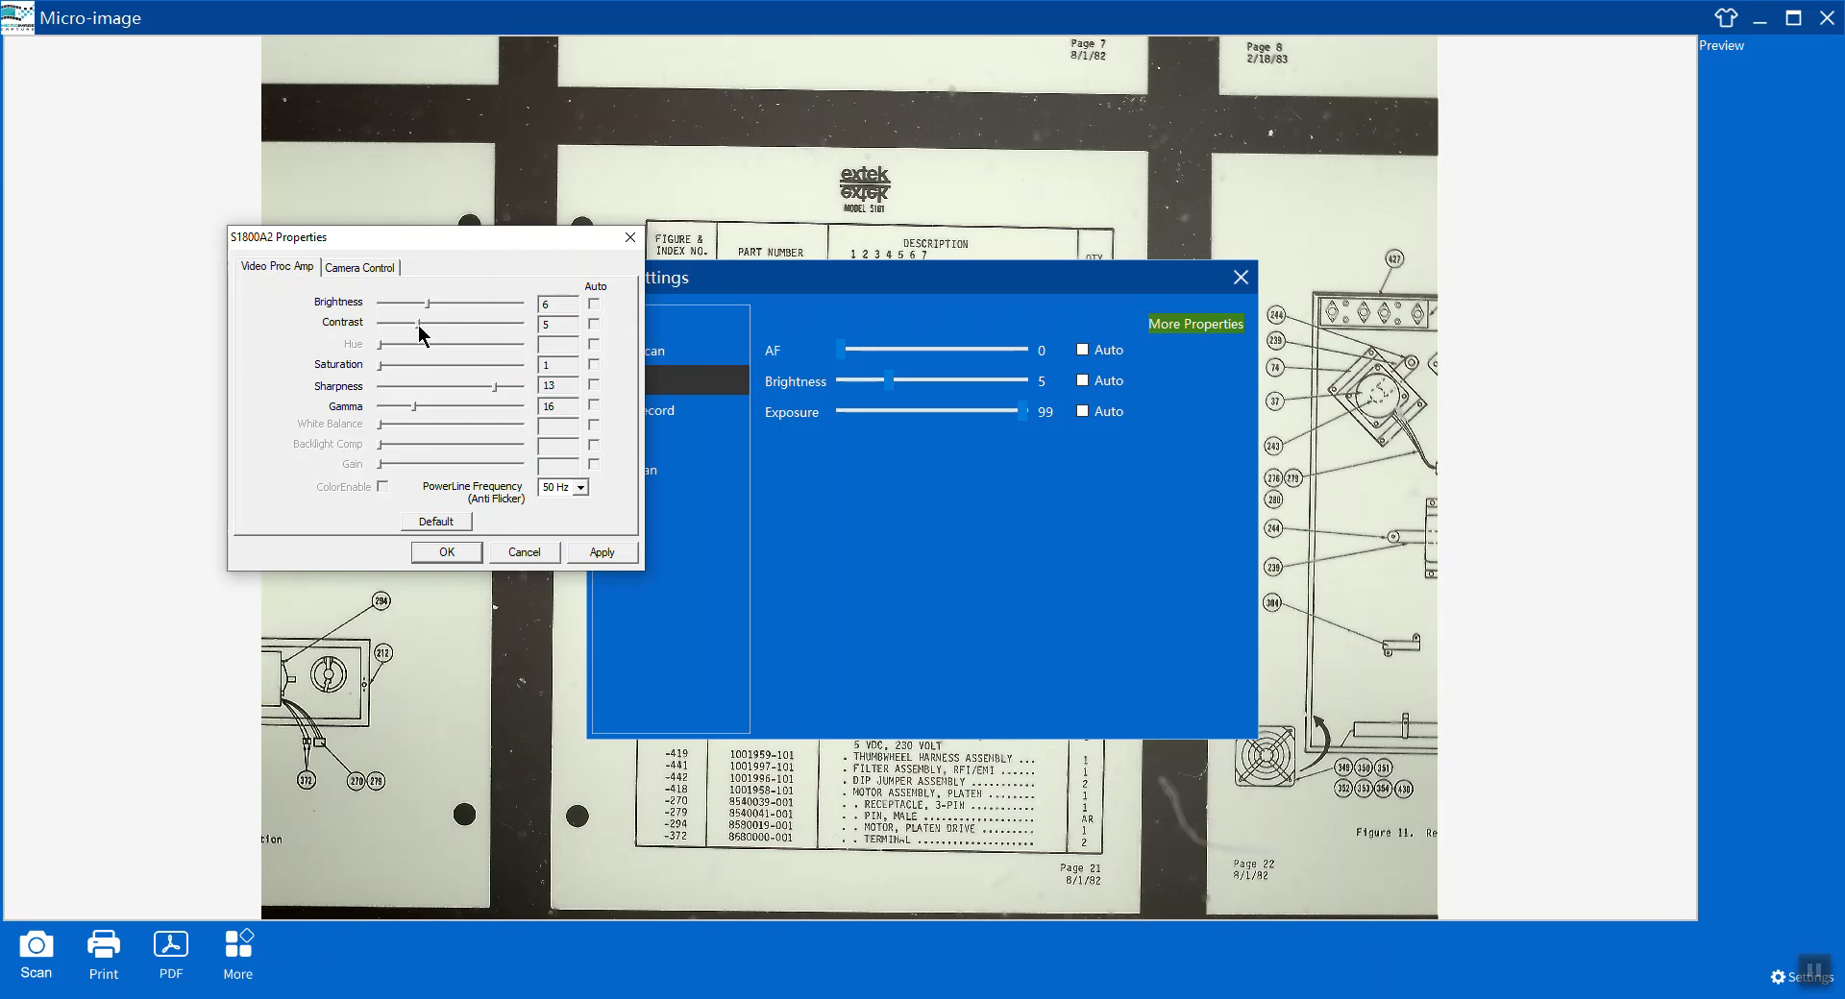
Apply and confirm the camera properties, then close the Settings dialog.
click(602, 553)
click(447, 553)
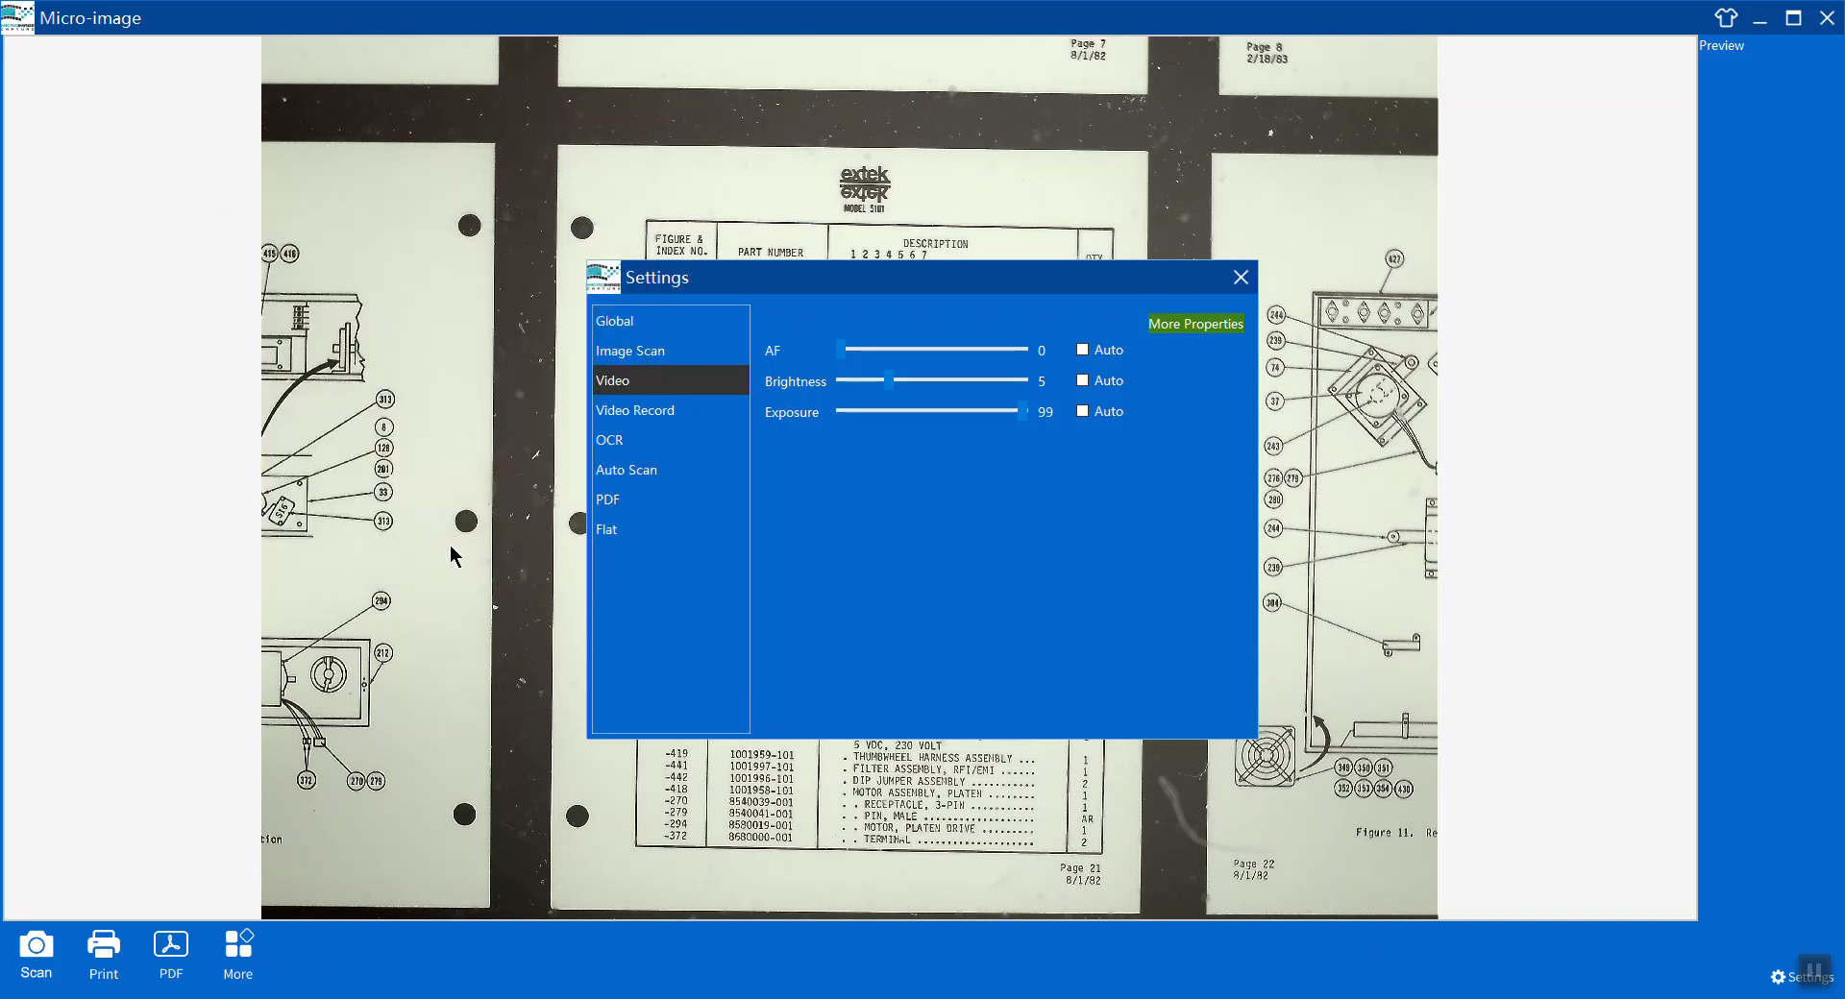
click(1246, 275)
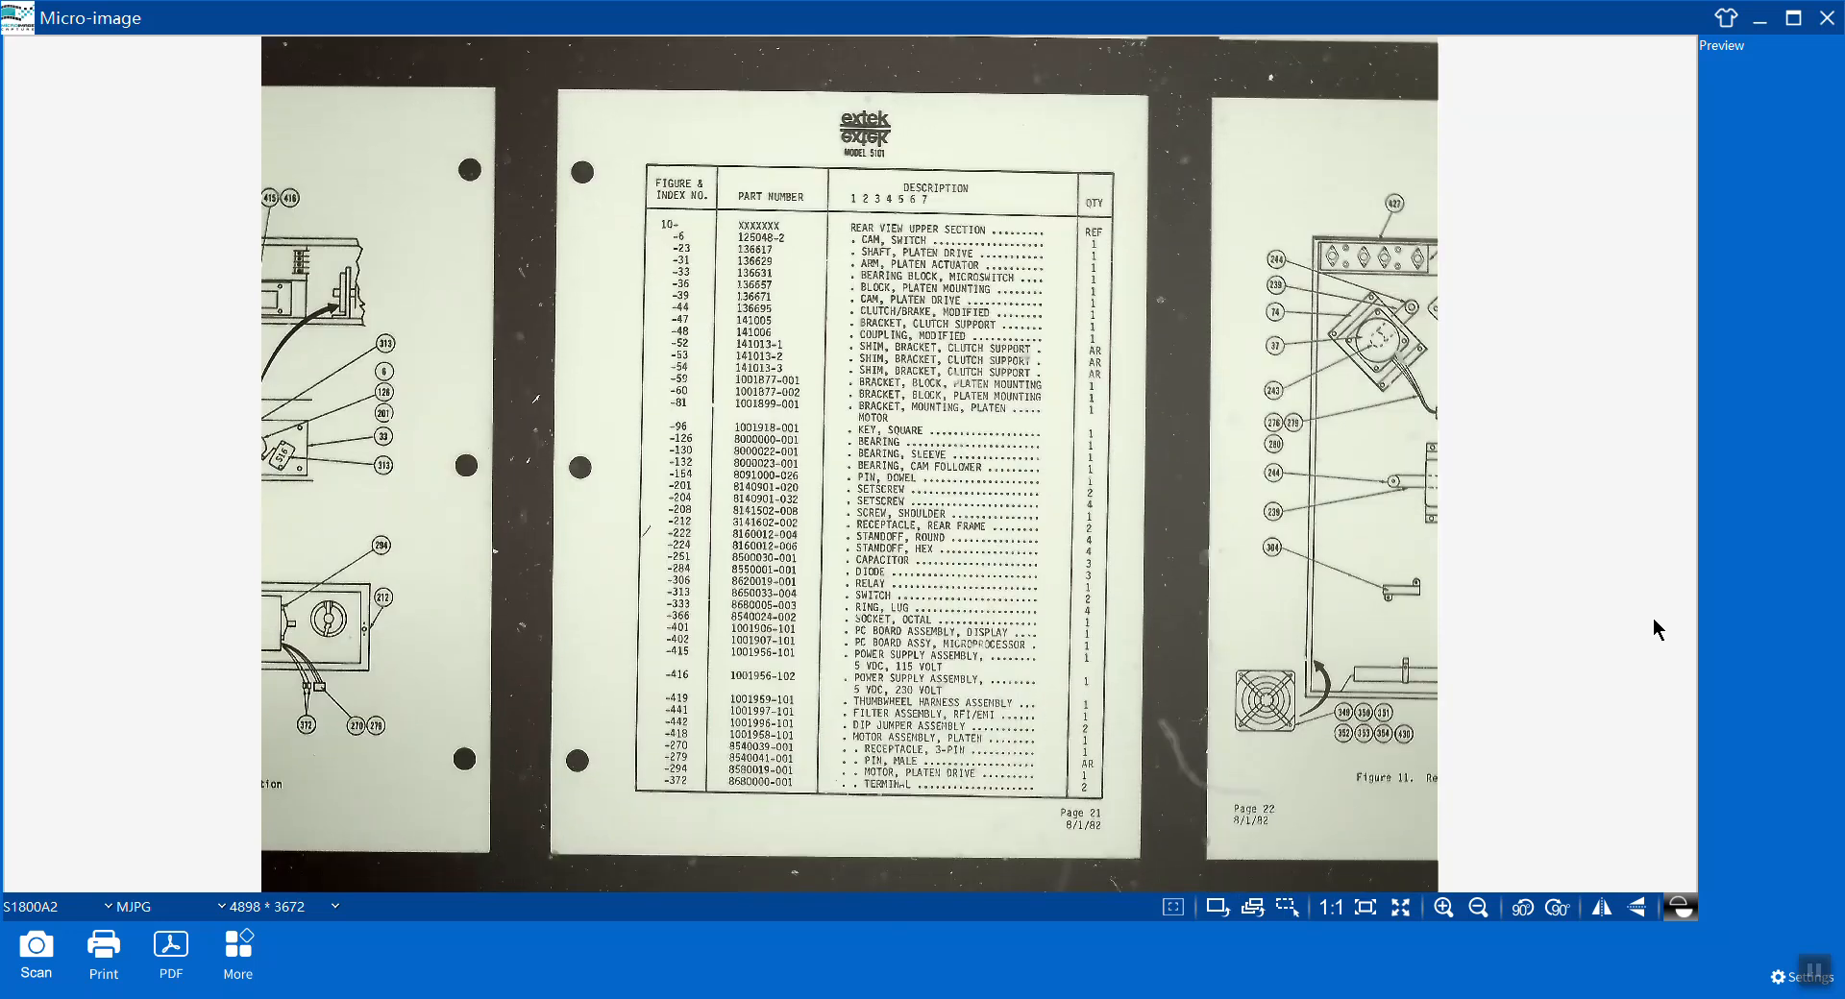
Capture a scan of the current view and open the resulting image in the photo viewer, then close it.
click(36, 961)
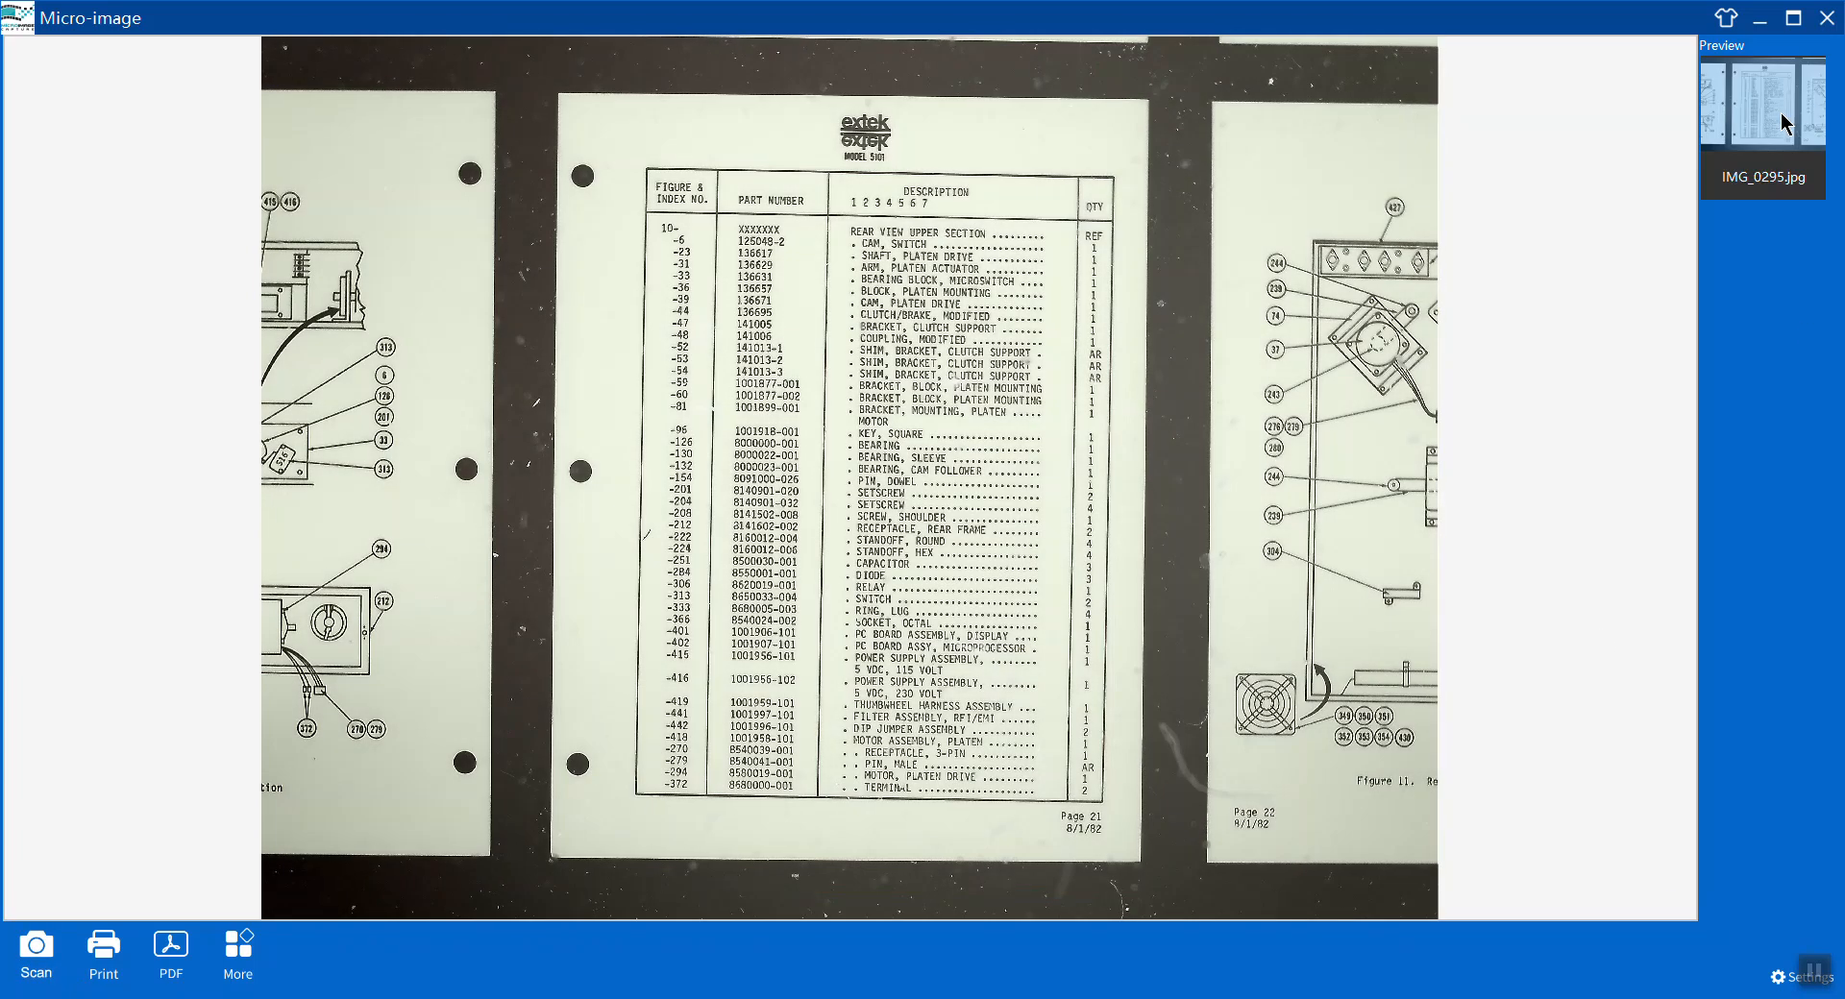
double_click(1782, 123)
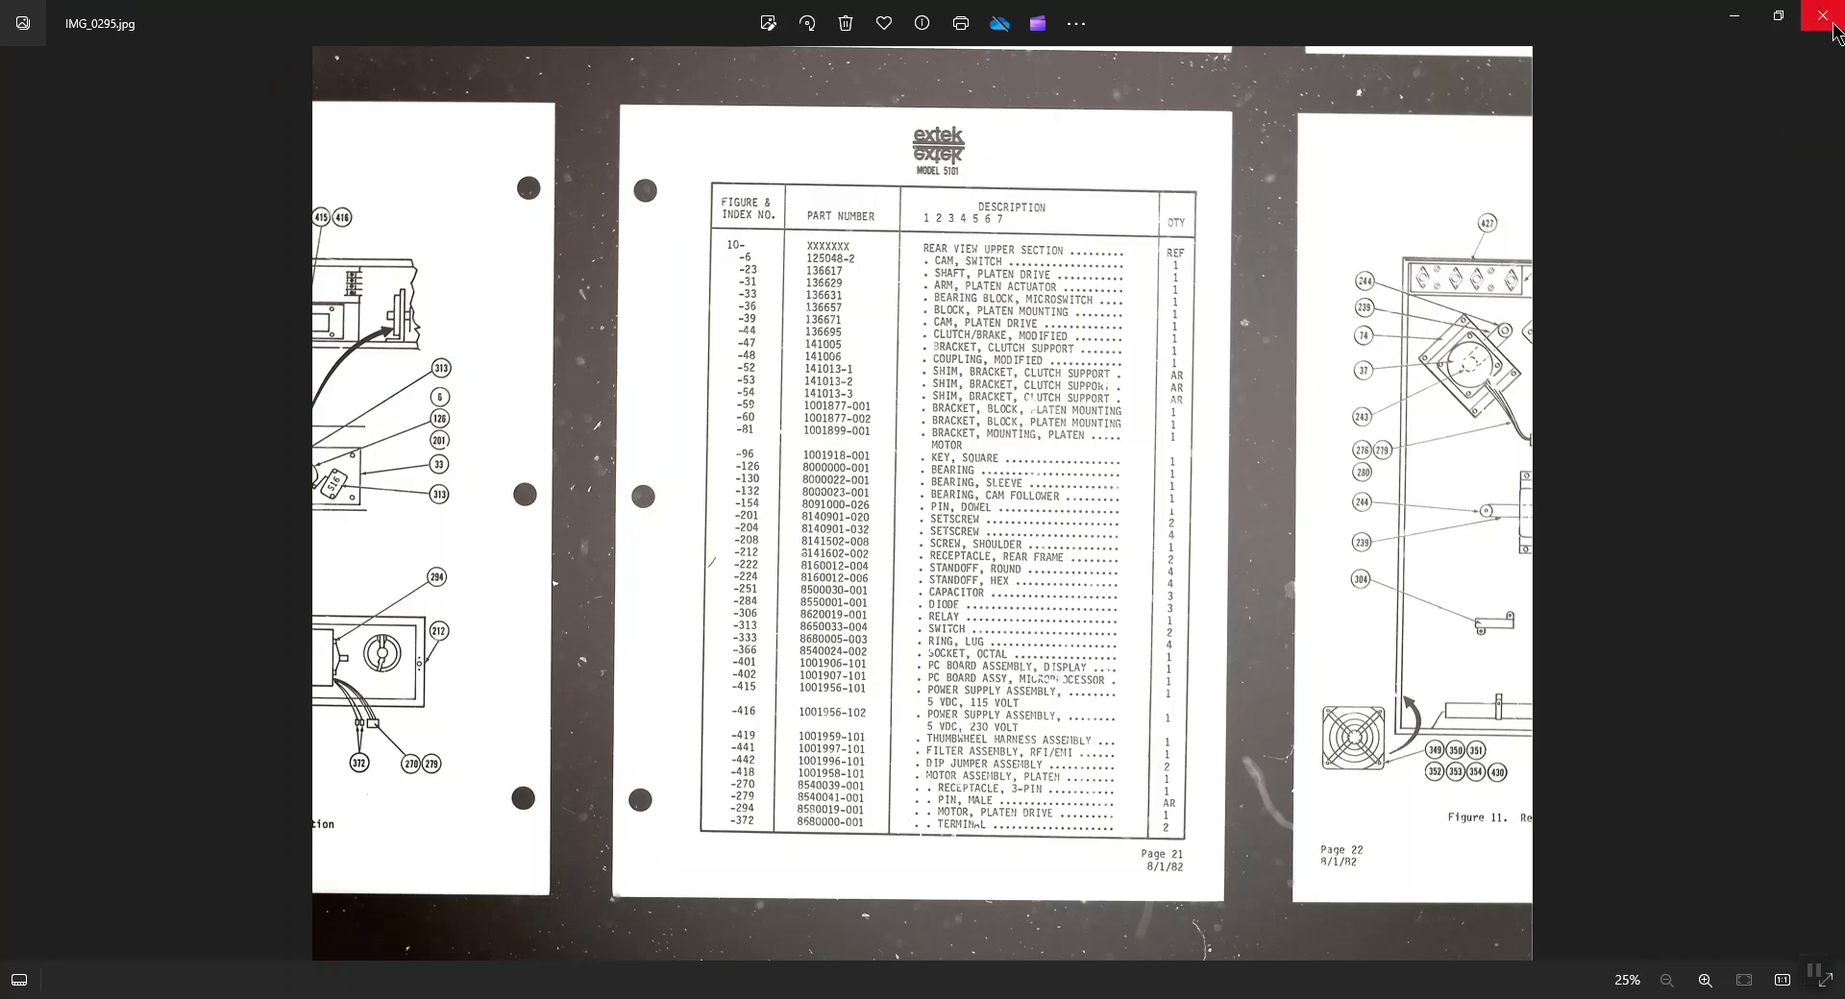
click(1830, 24)
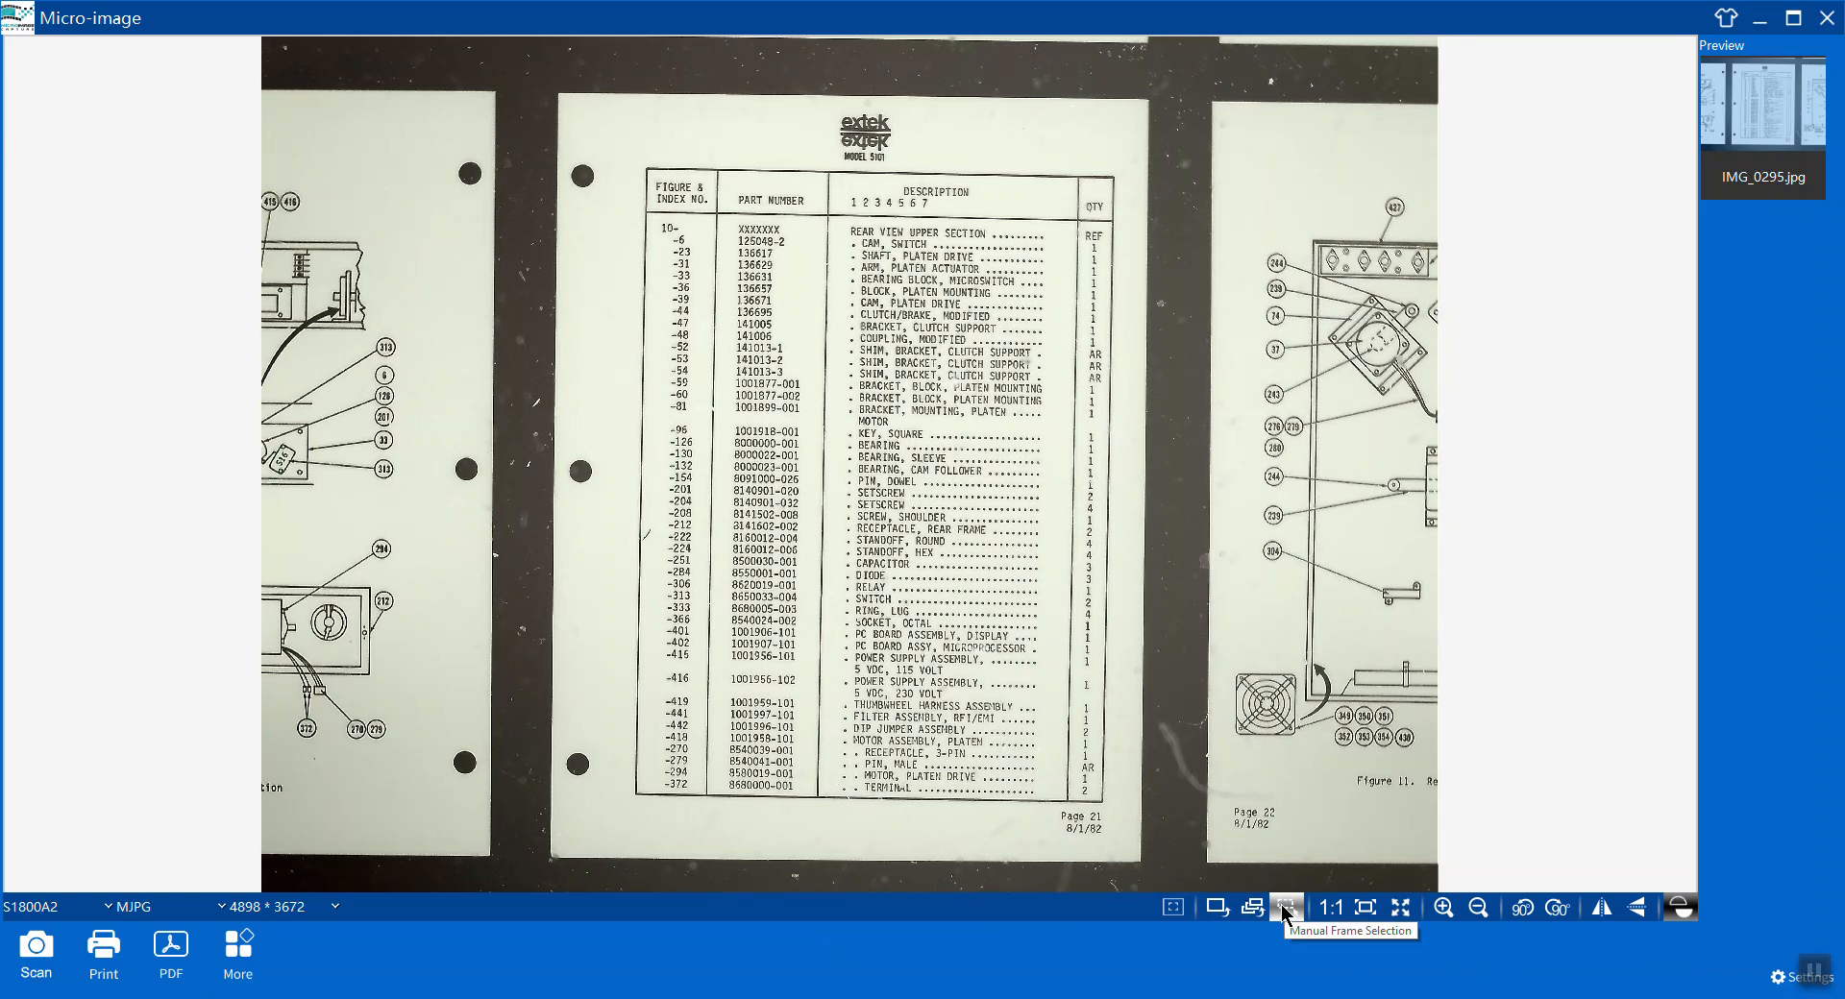
Draw a manual capture frame around the centre page and scan it.
click(1286, 909)
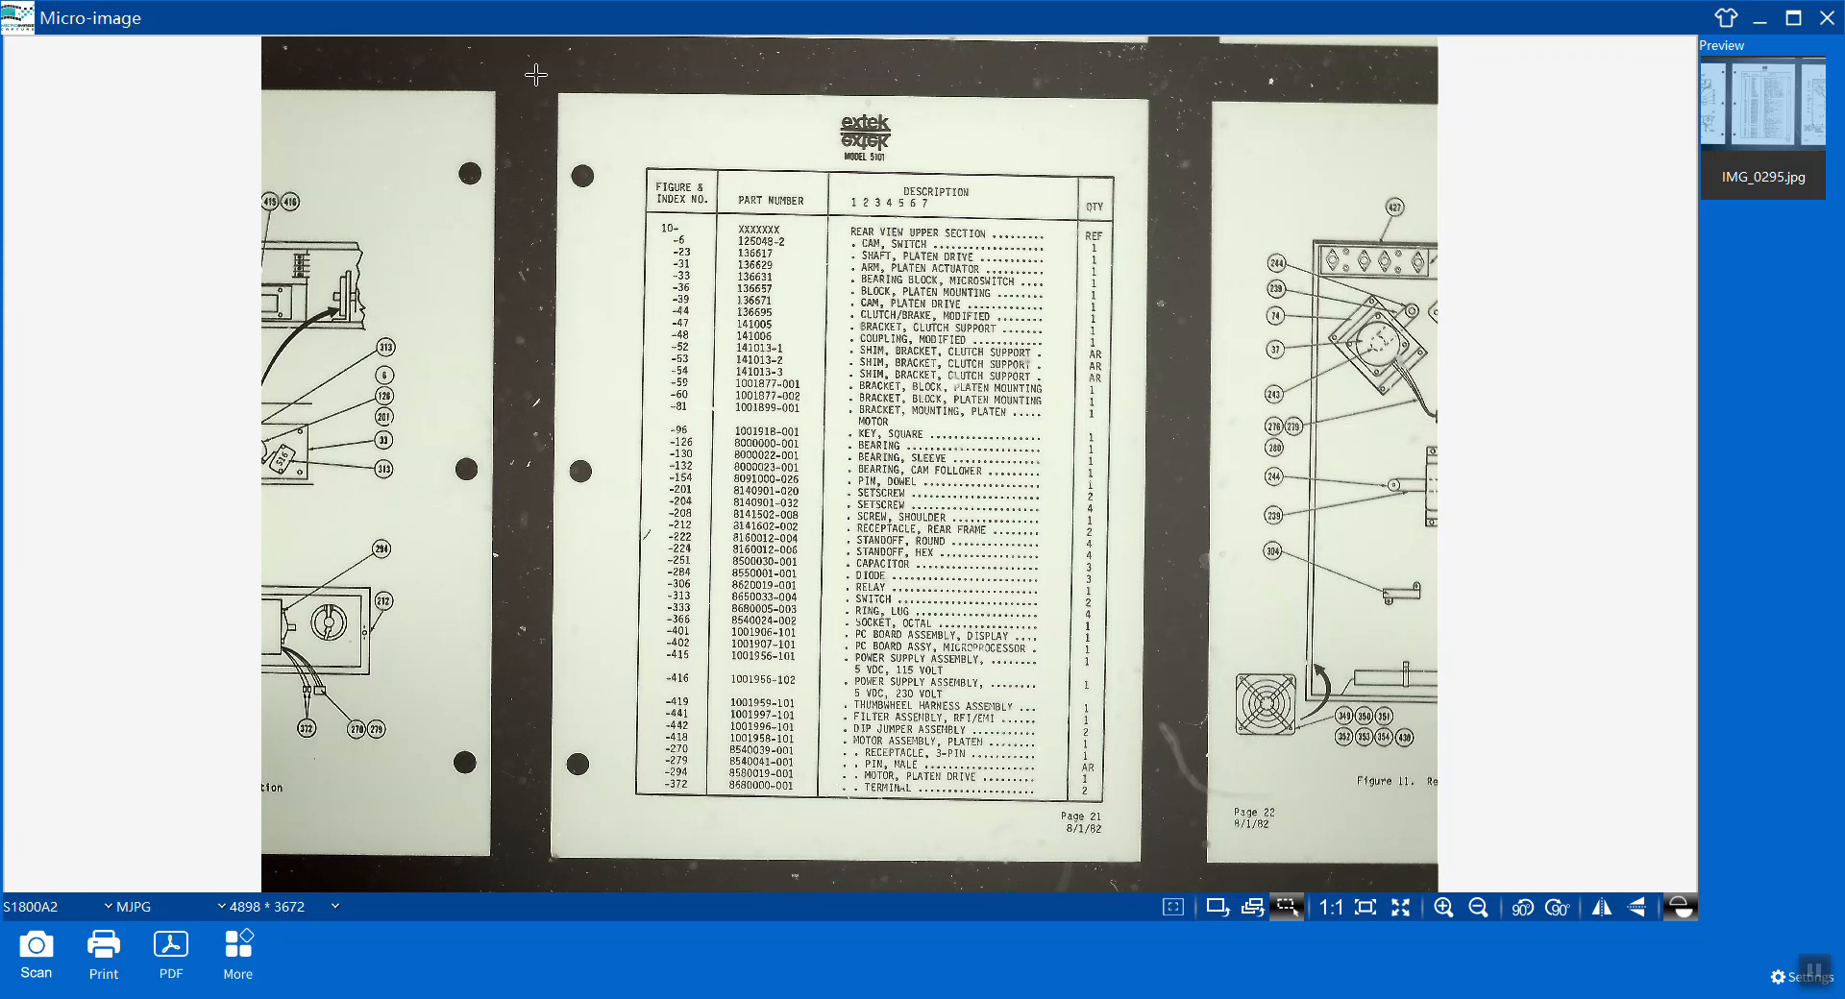
drag(536, 74, 1167, 880)
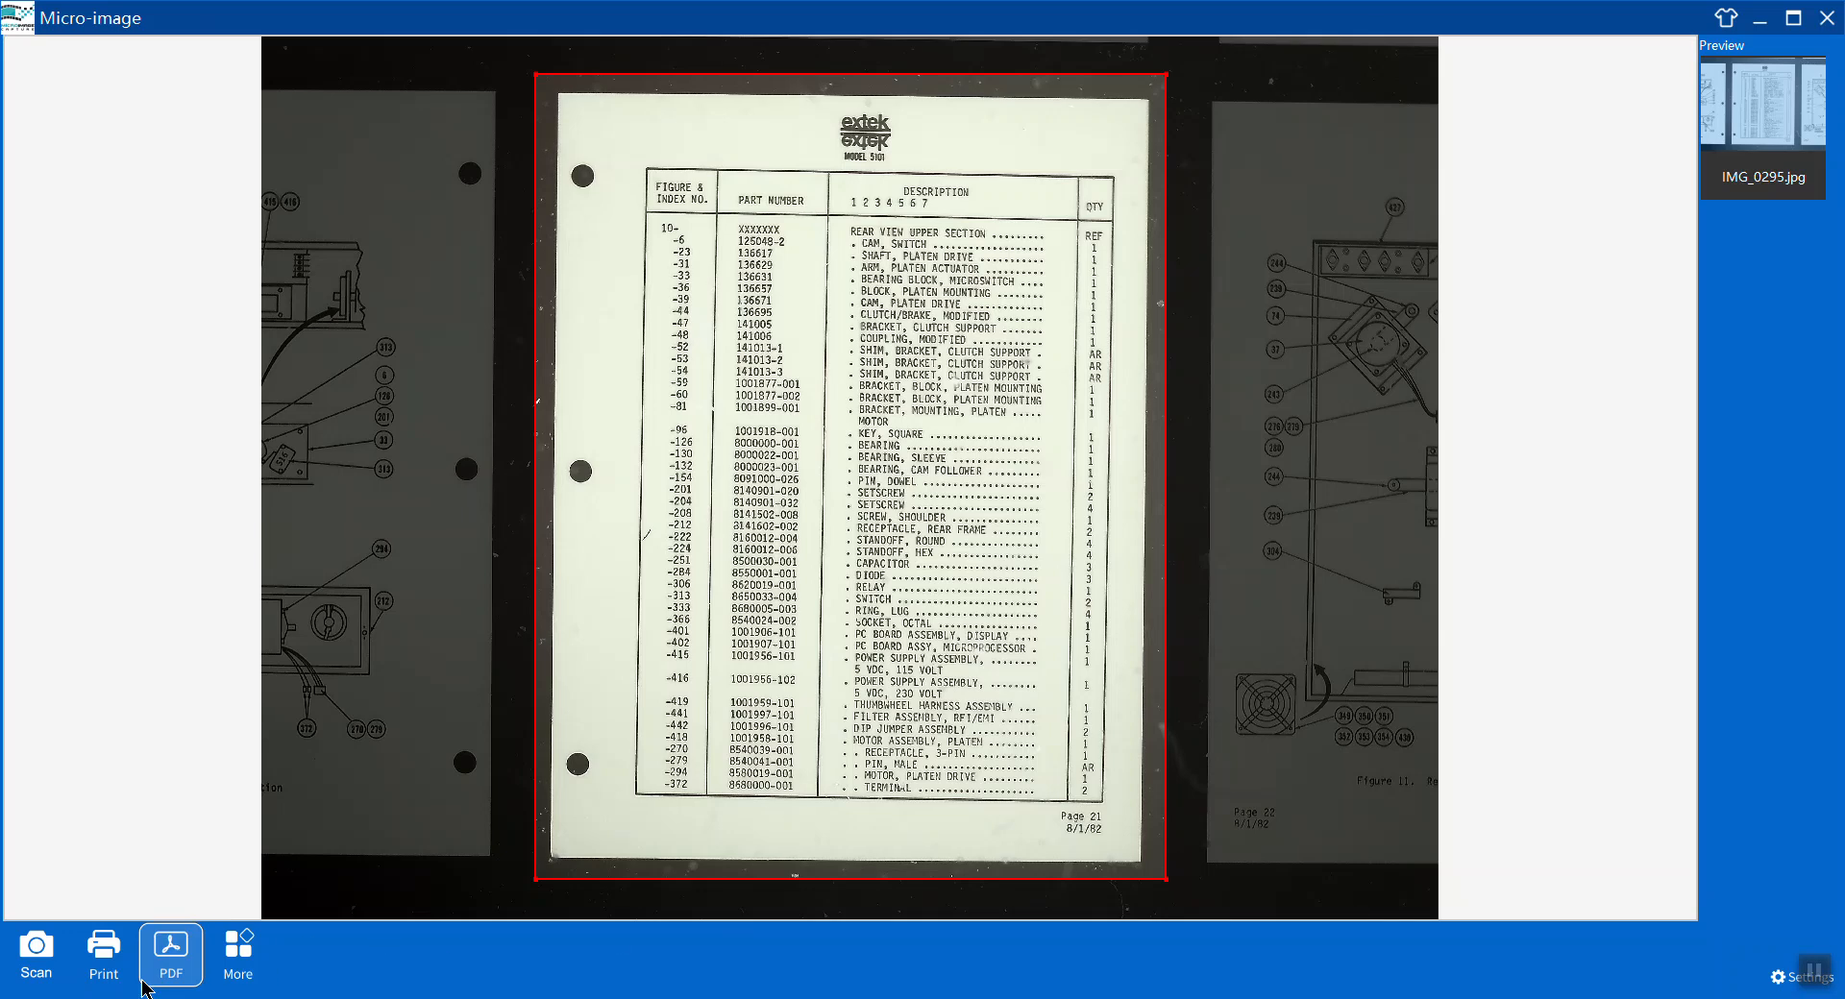
click(43, 980)
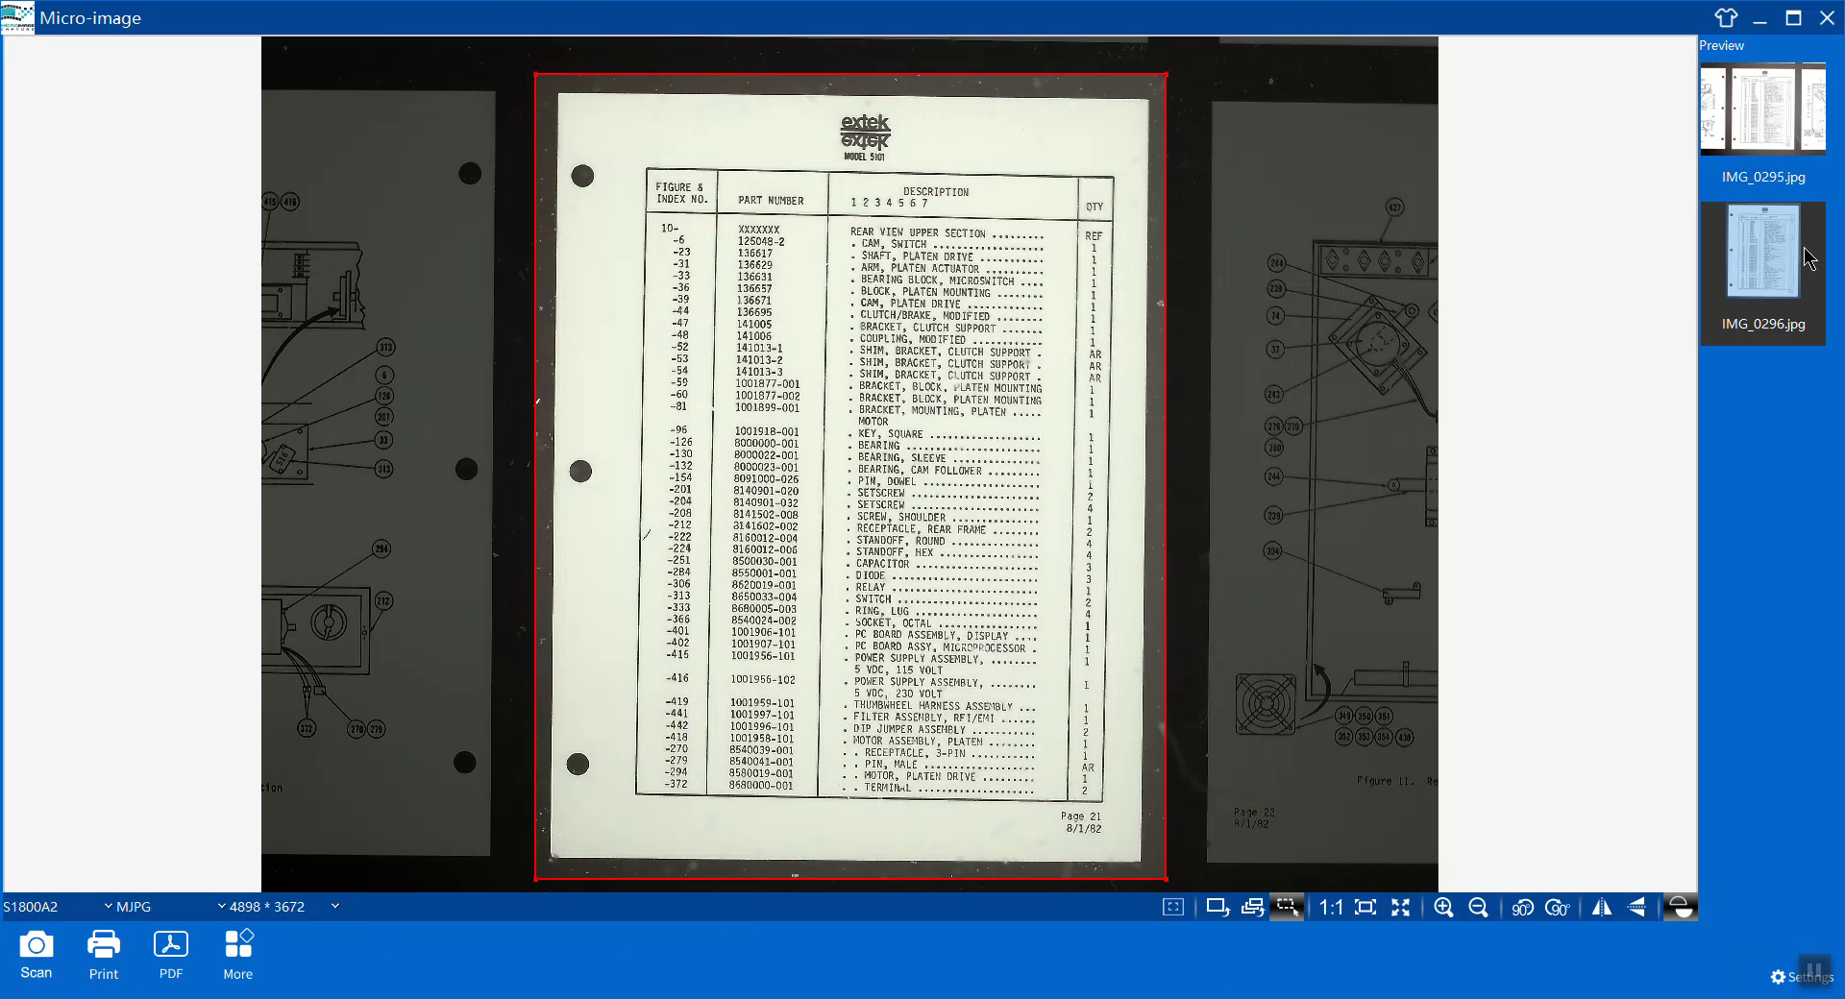
Switch to auto-cropping and scan four successive pages as the film is advanced.
click(1217, 919)
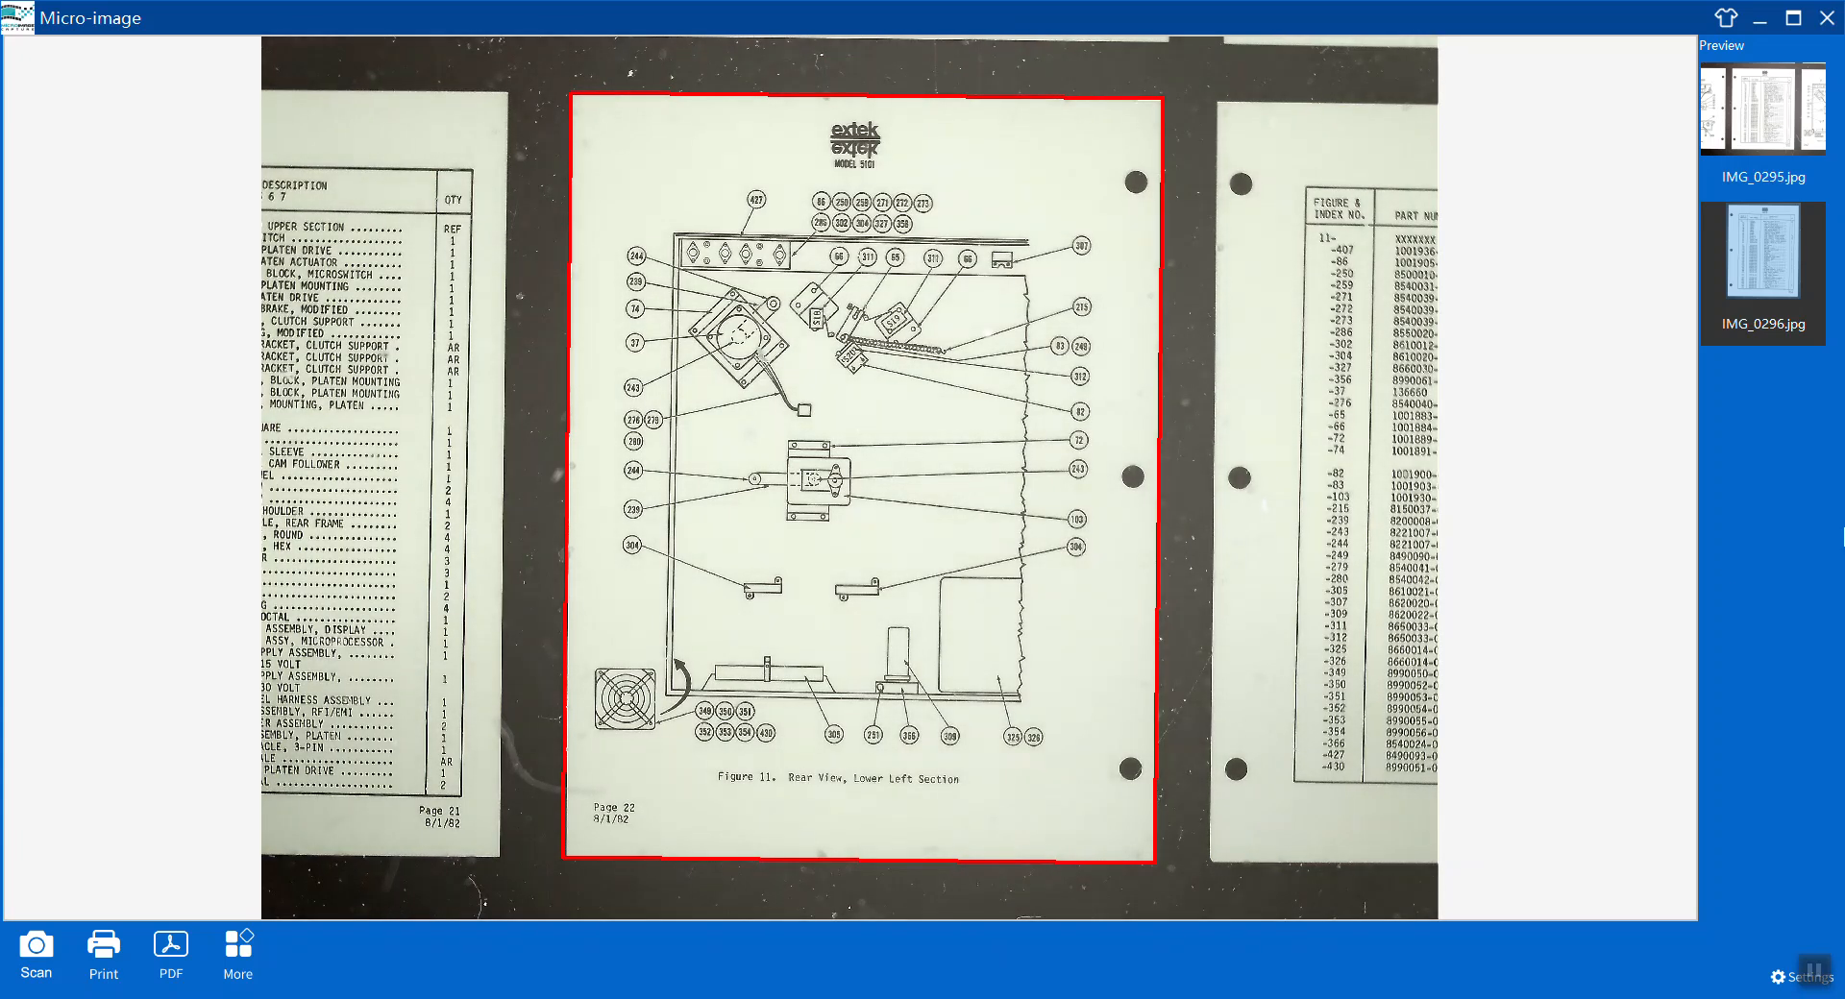
click(17, 958)
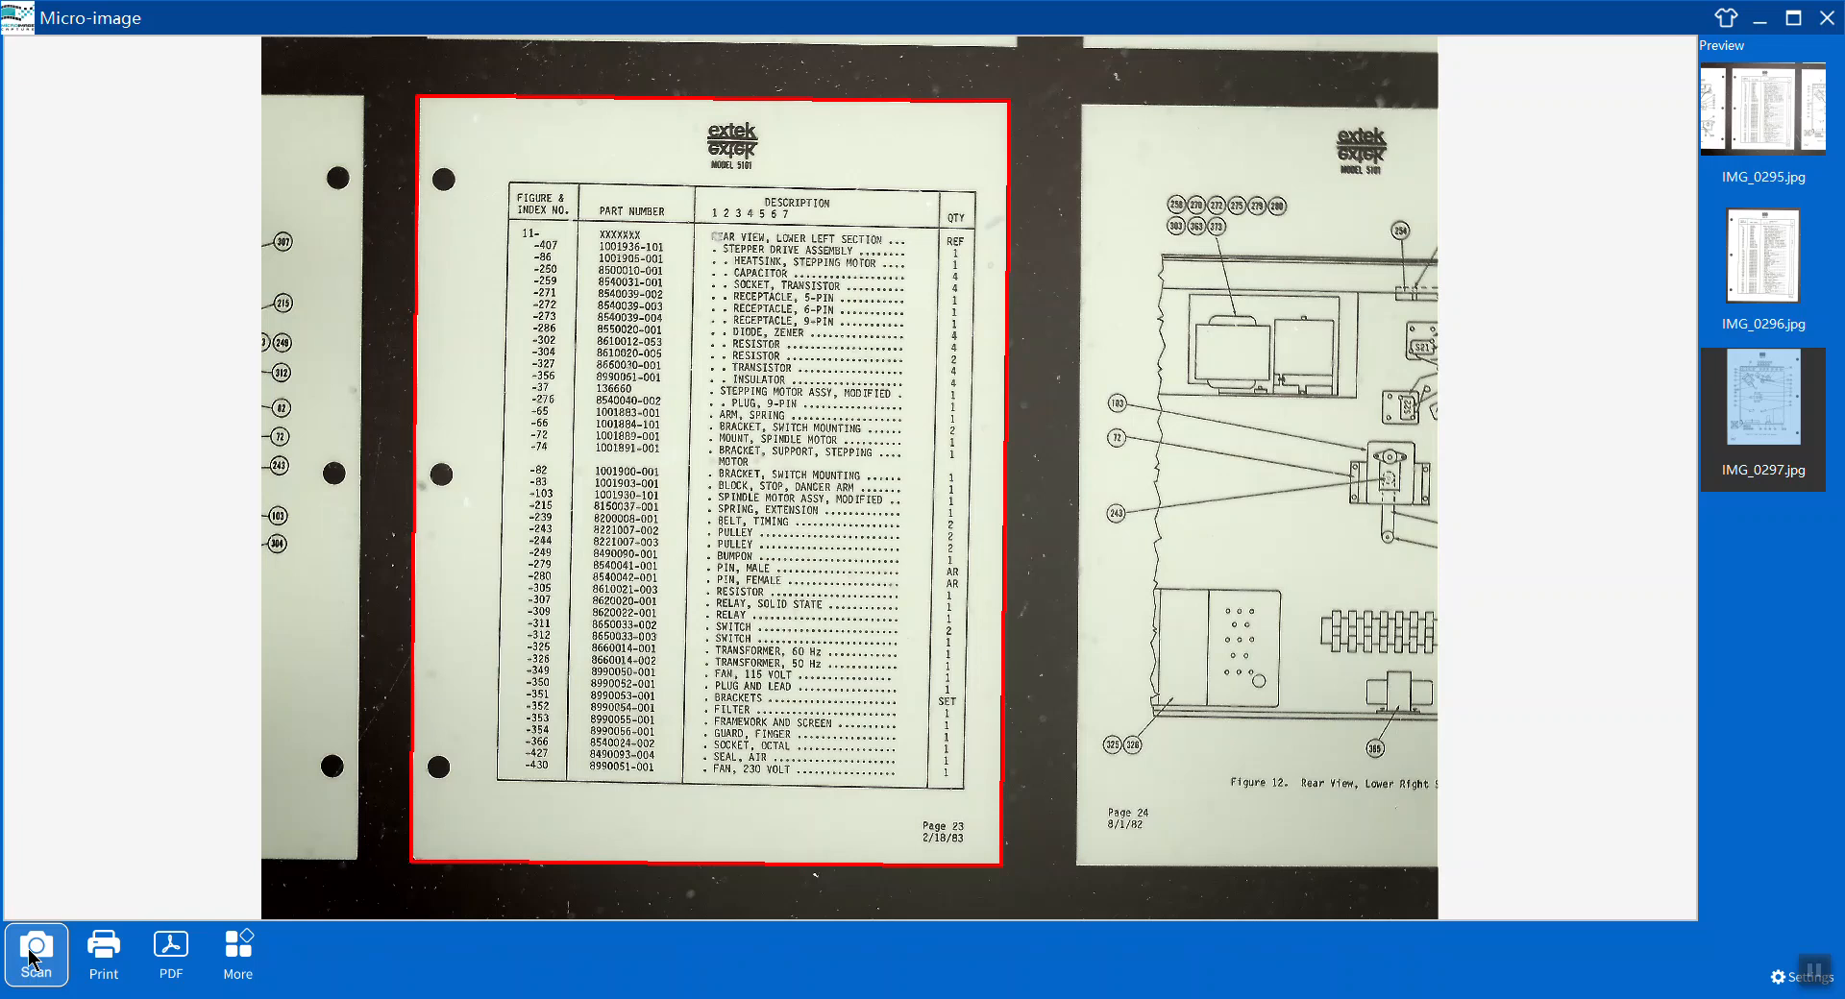
click(34, 954)
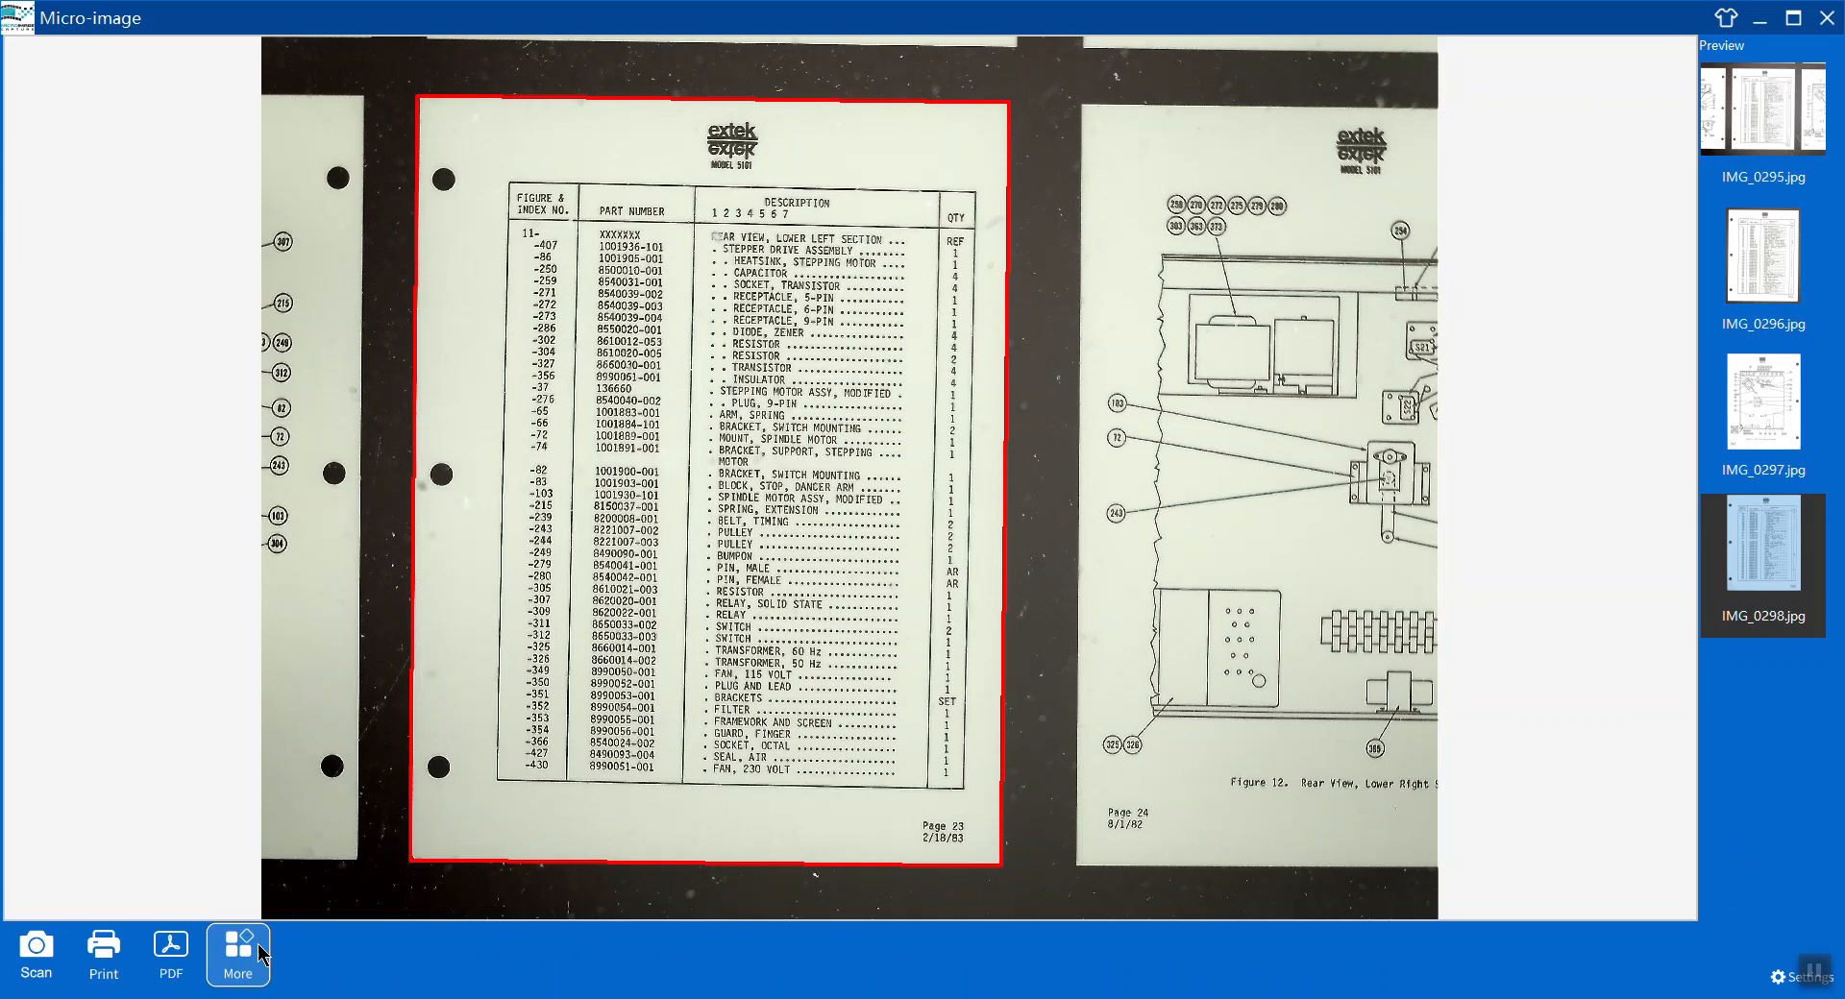
click(43, 966)
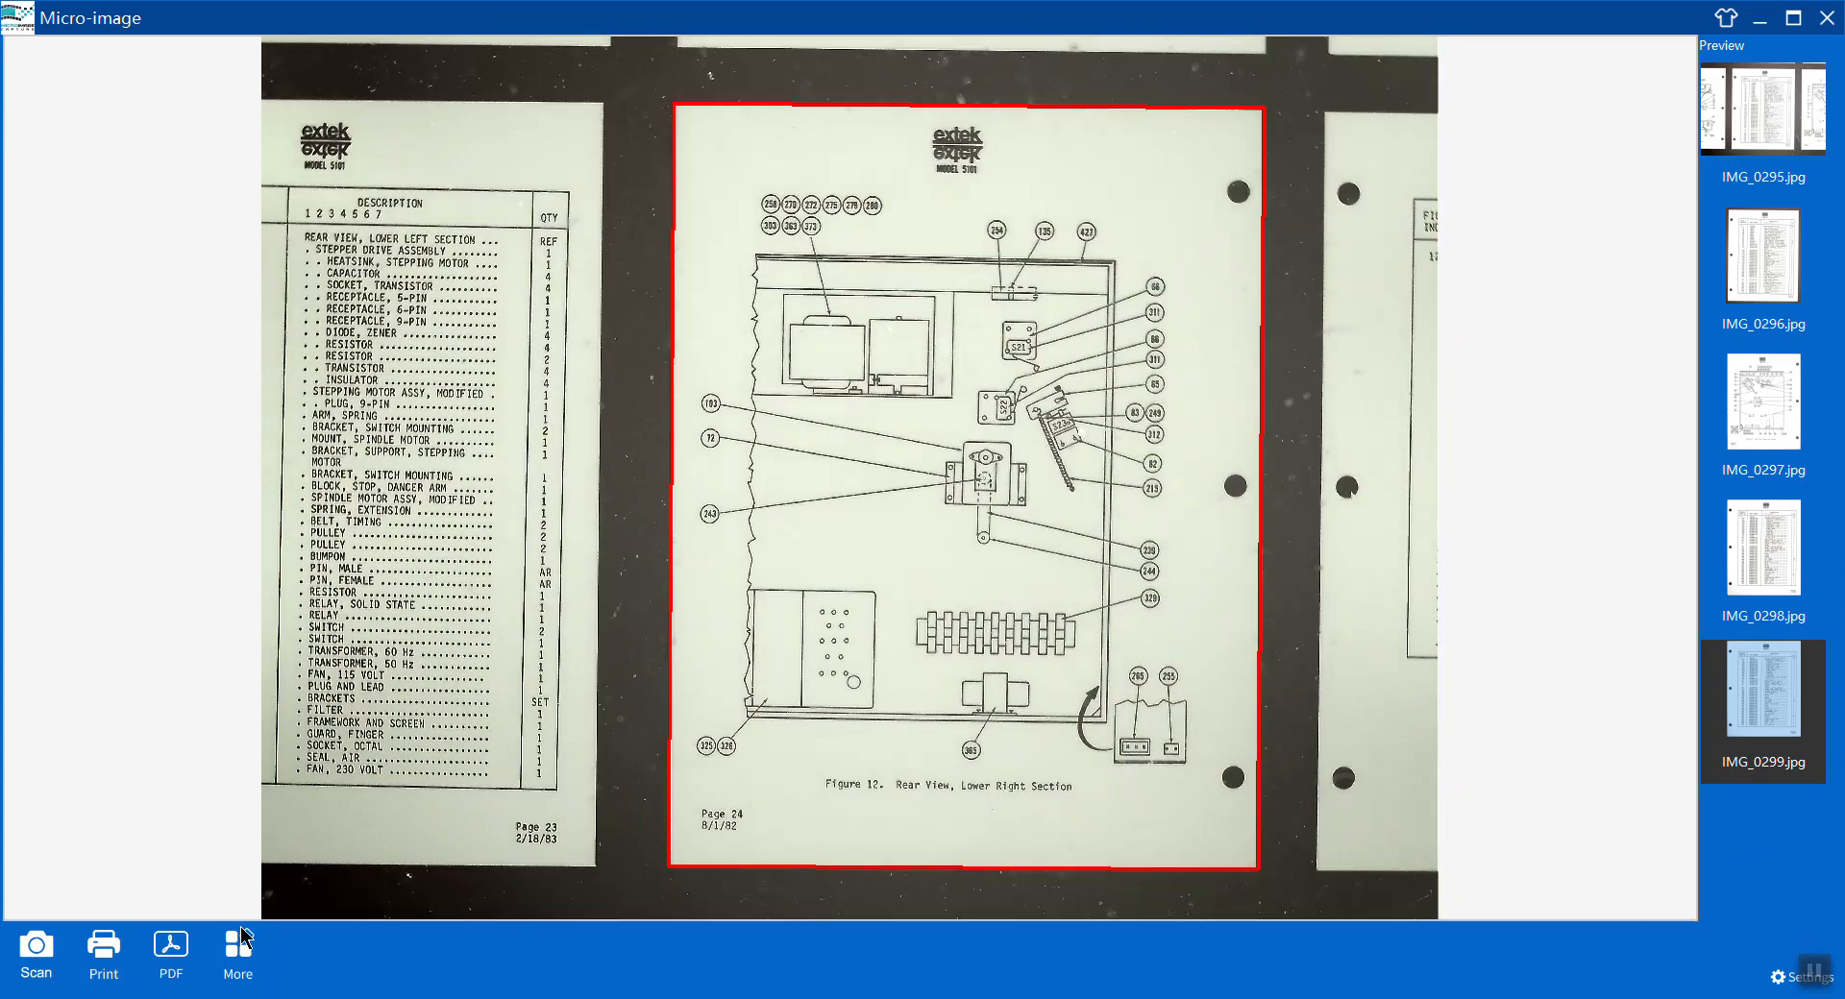
click(35, 951)
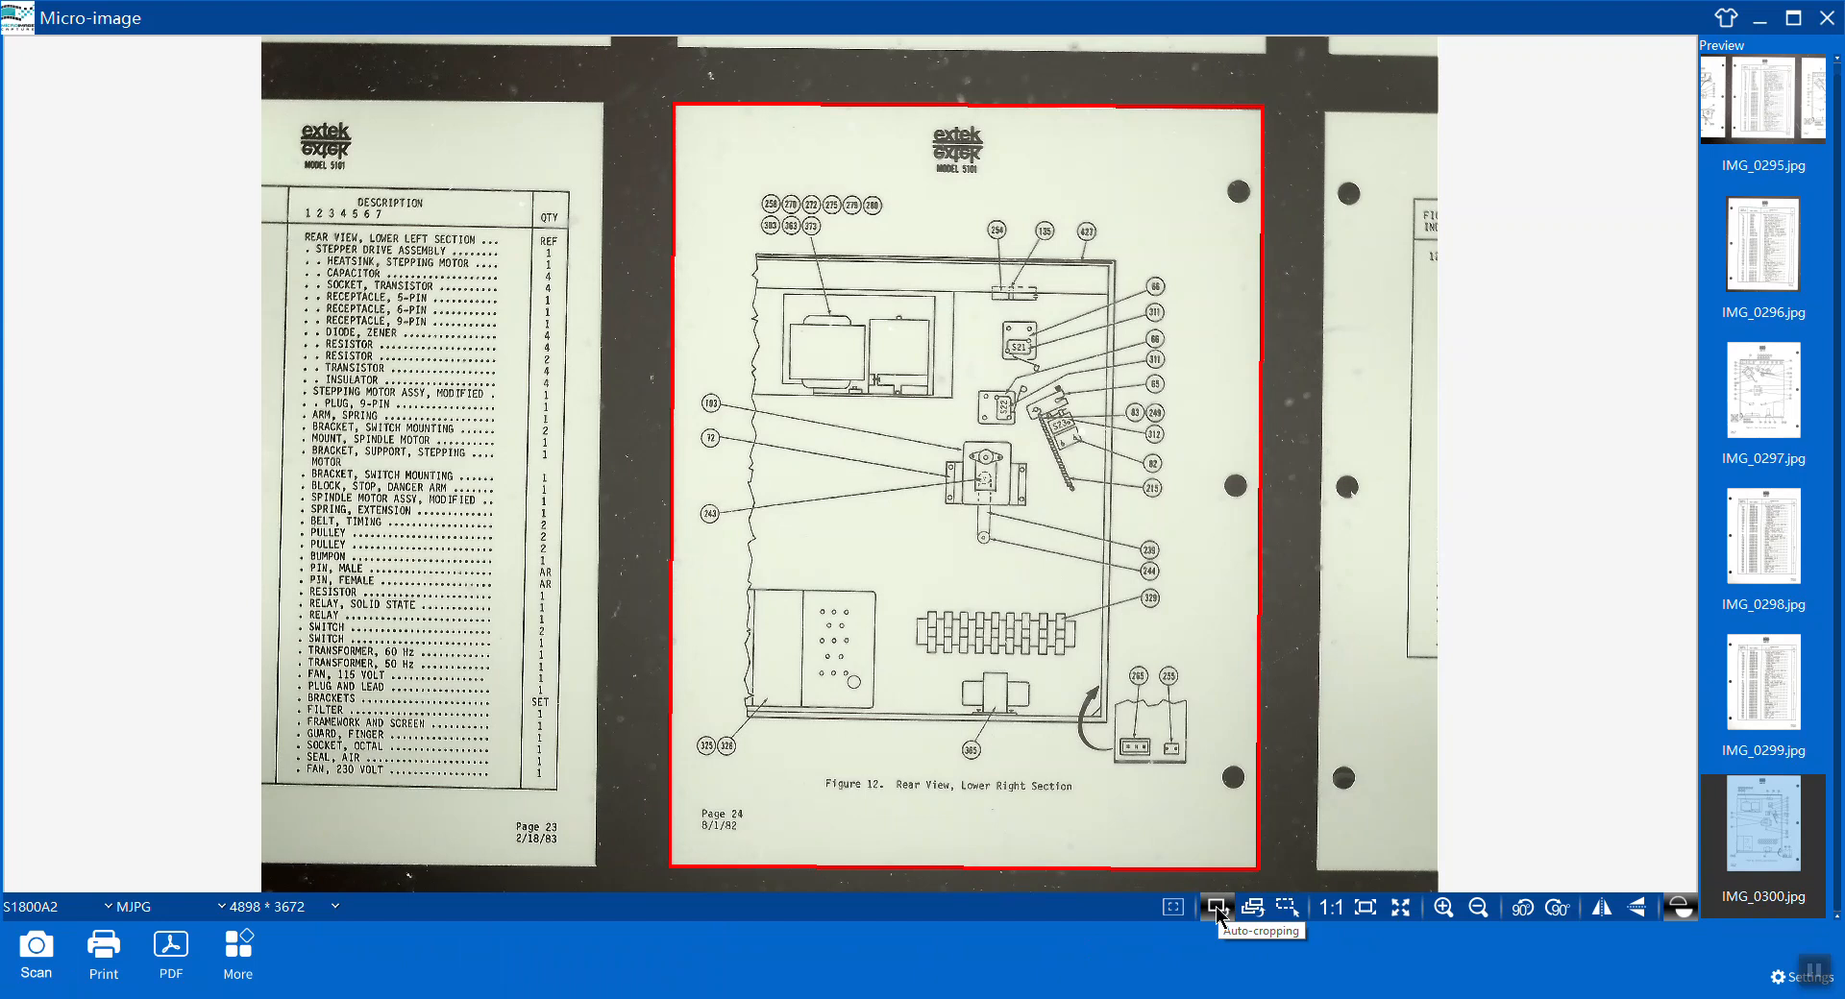
Turn off auto-cropping and cycle through the preview window skins.
click(1217, 910)
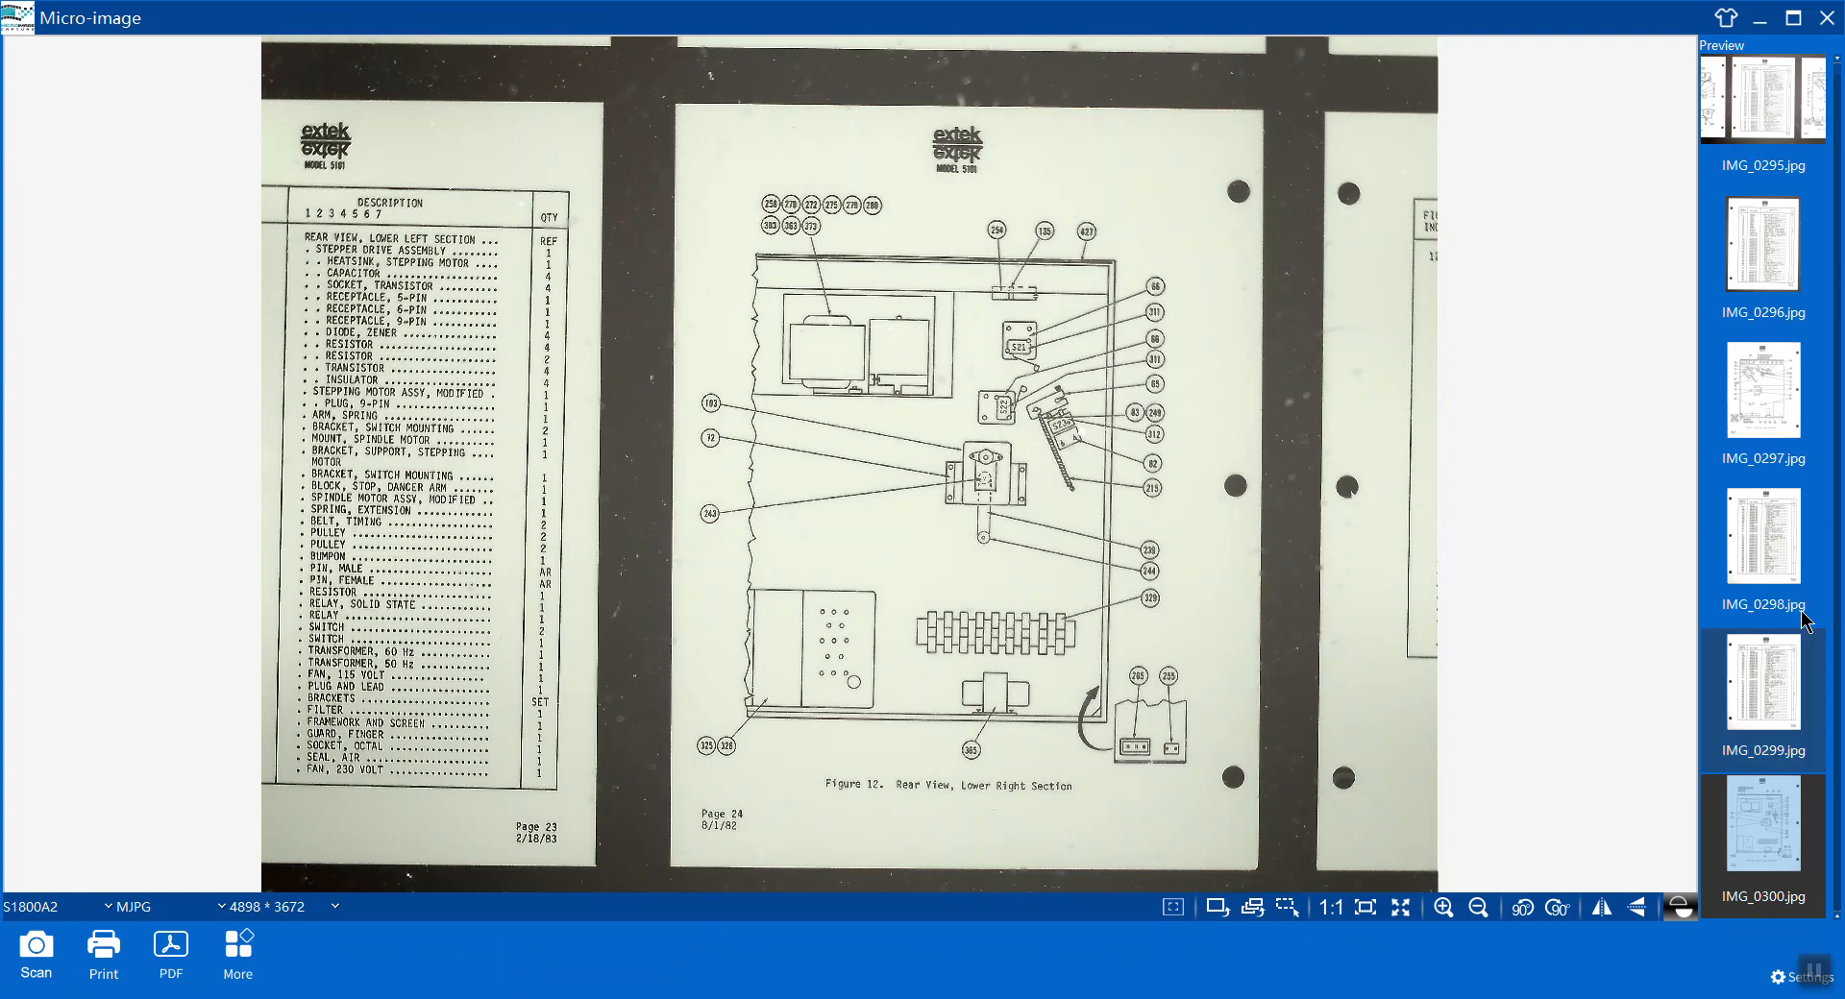
click(1727, 18)
click(1727, 18)
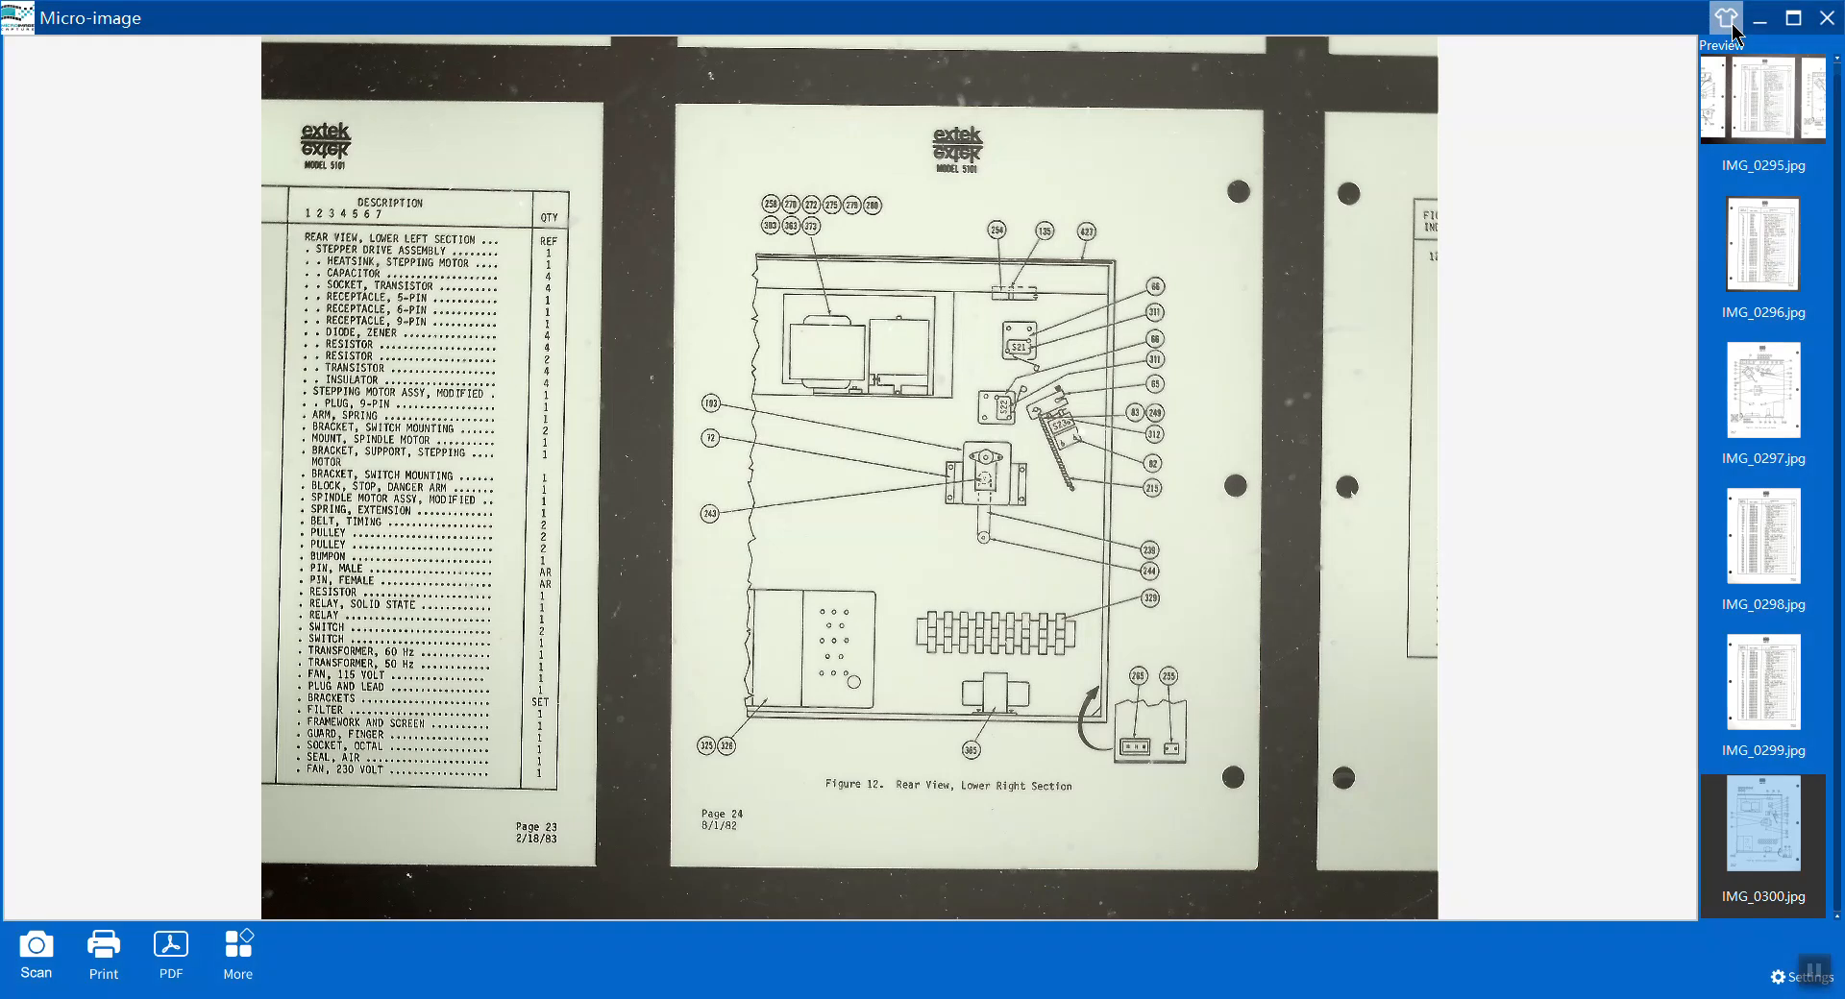
click(1733, 24)
click(1732, 24)
click(1733, 24)
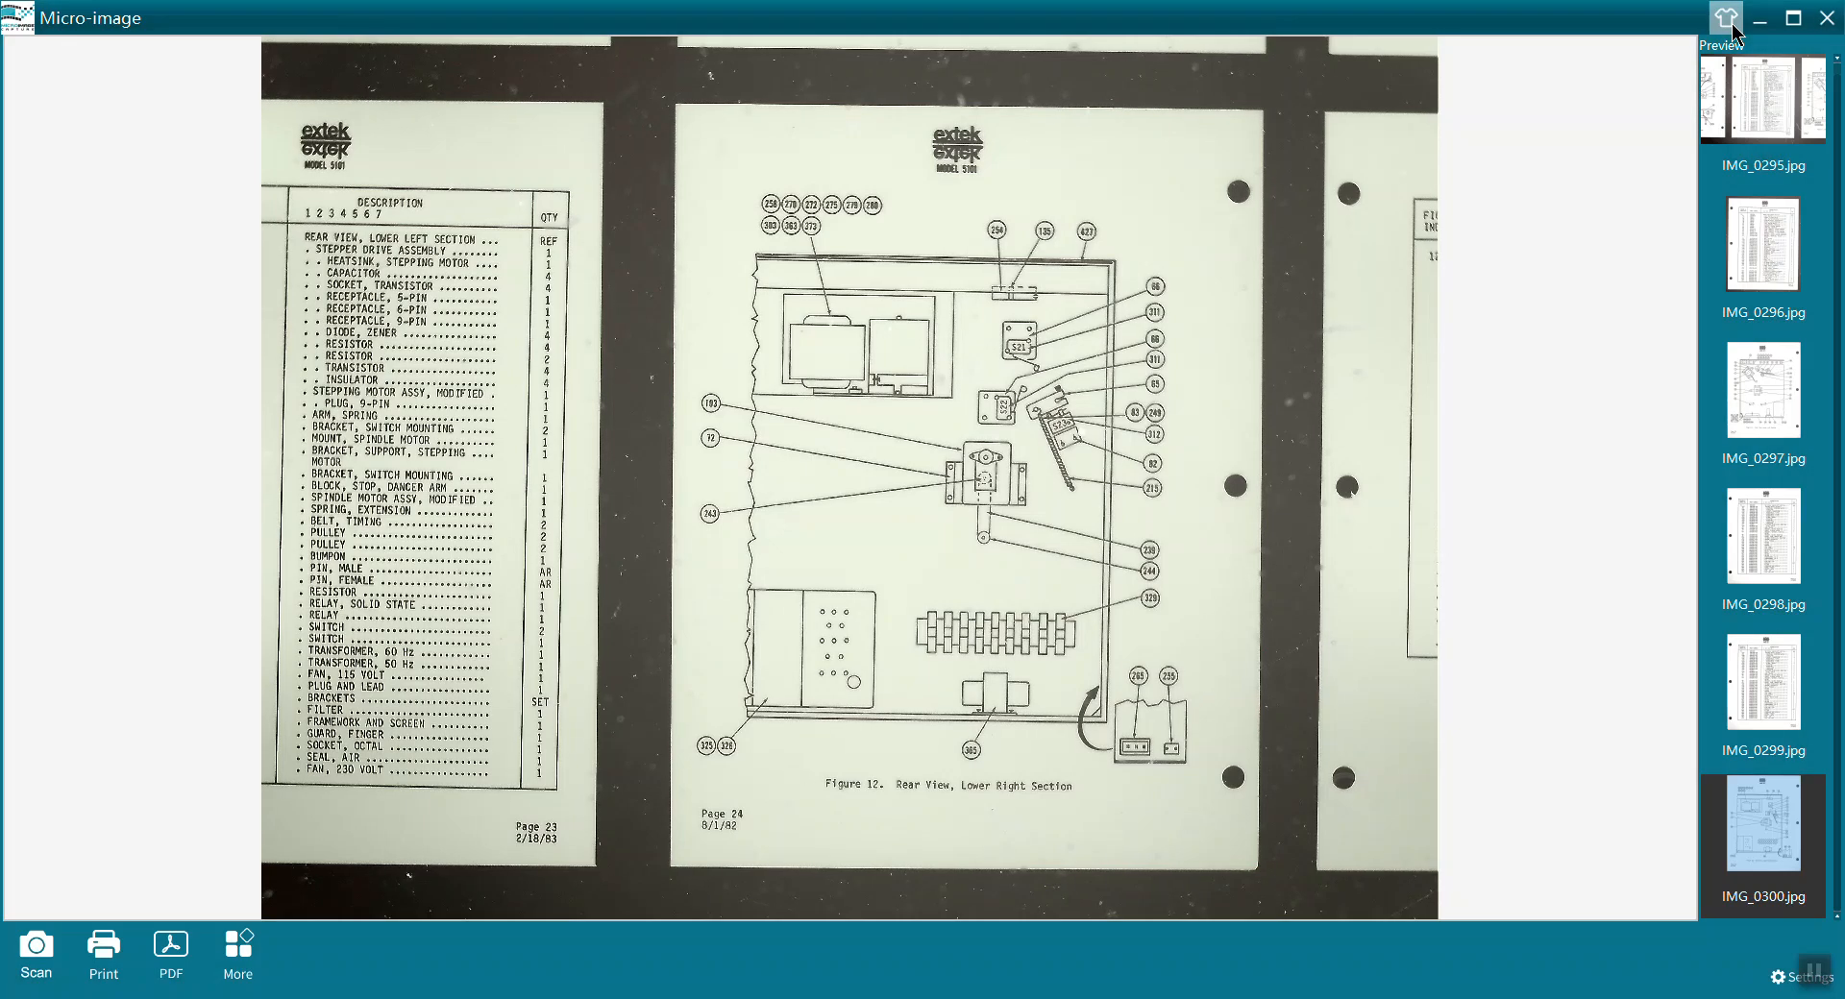
click(1733, 27)
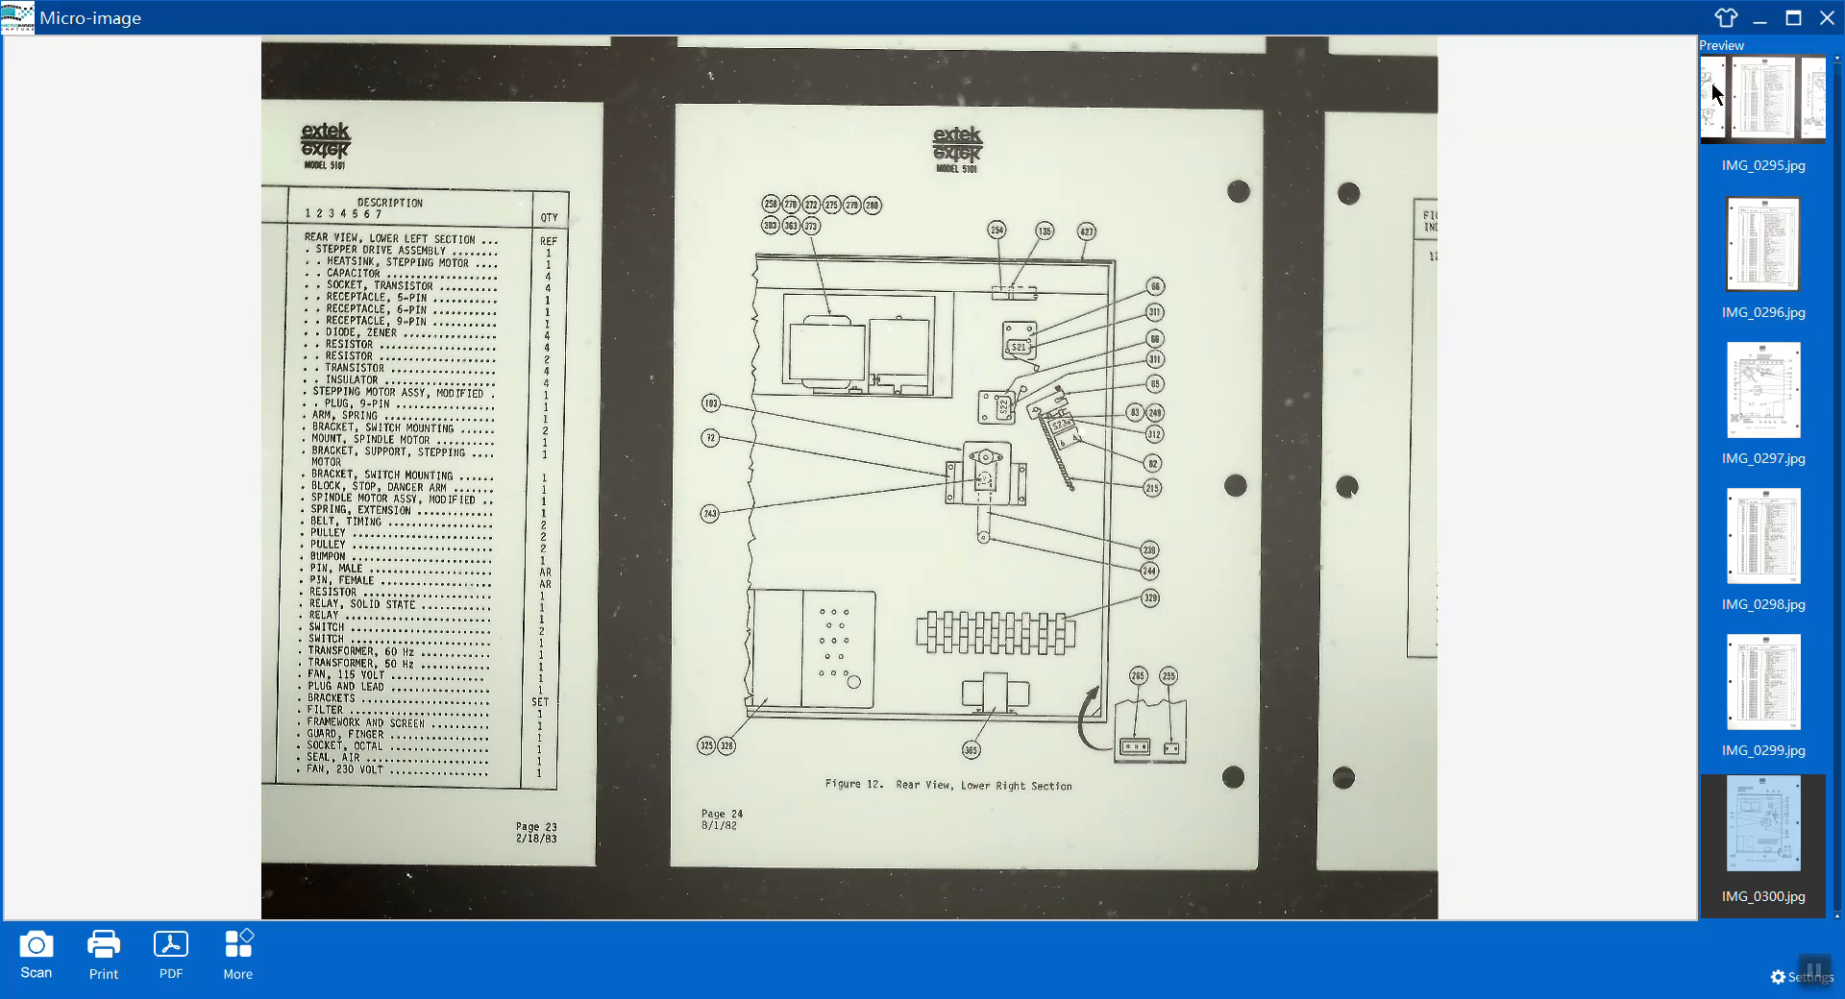
Open IMG_0299.jpg from the preview strip in the photo viewer to inspect it, then close it.
right_click(1749, 385)
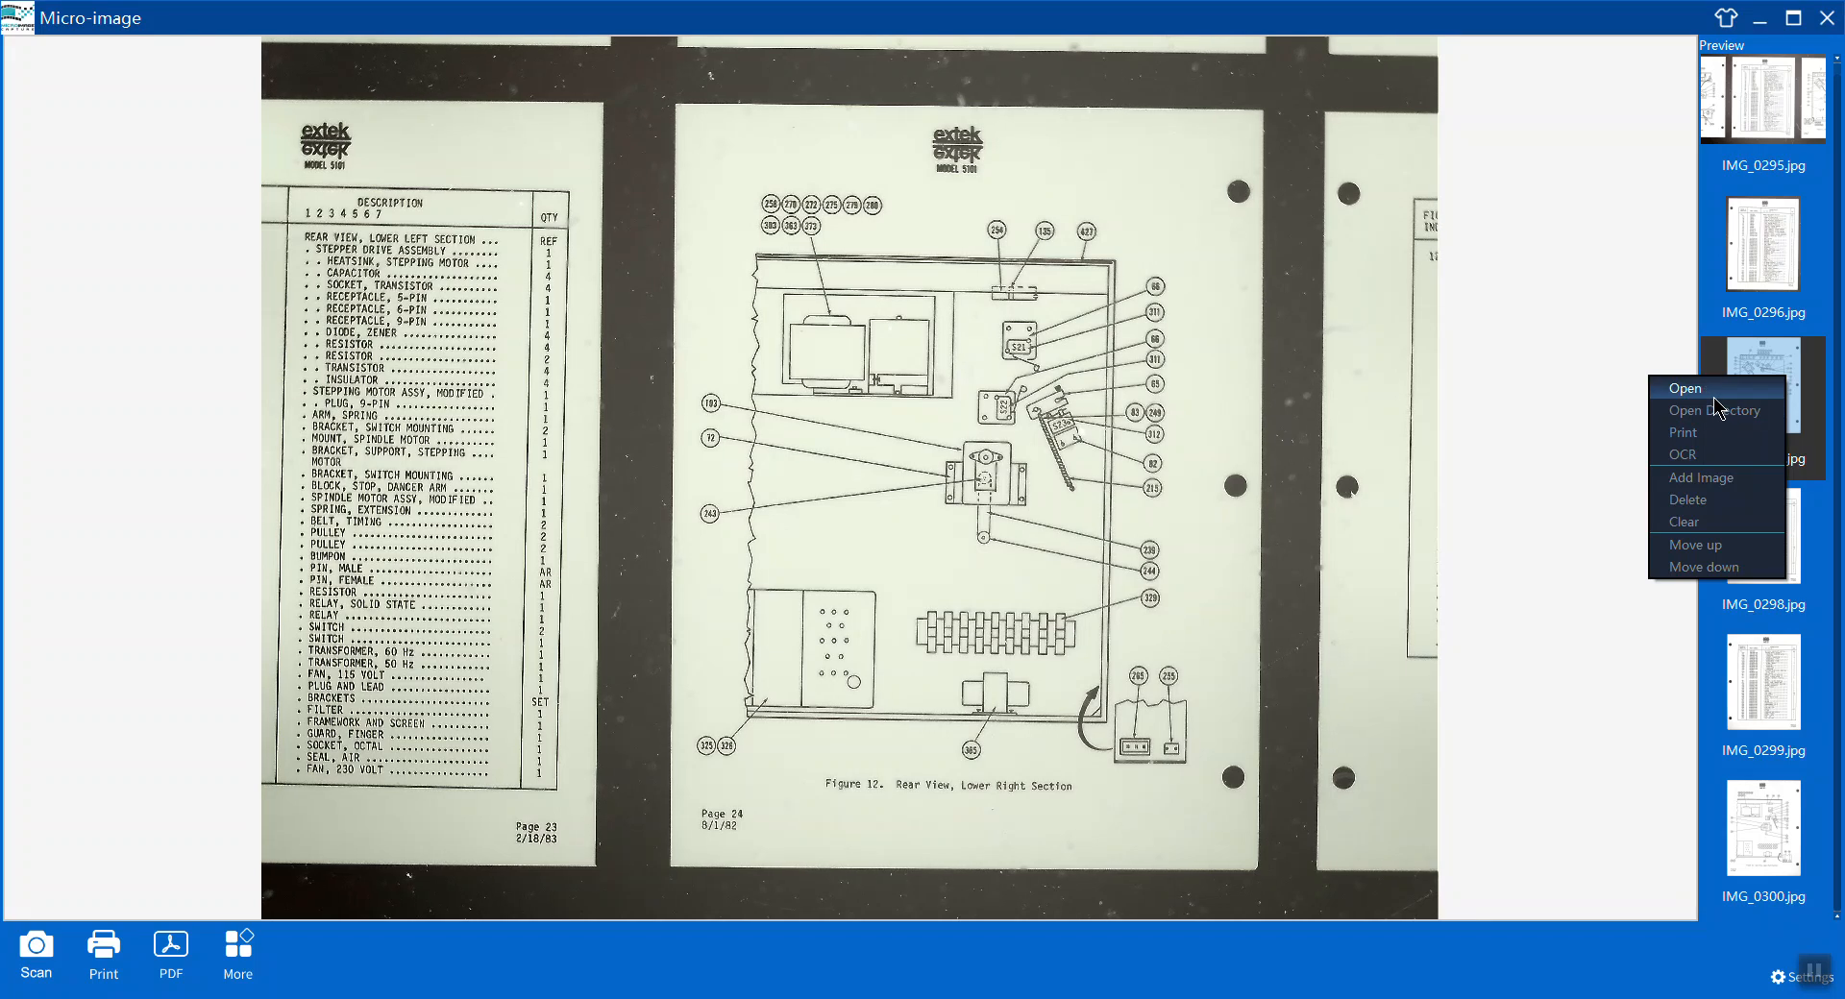
click(1765, 671)
double_click(1764, 669)
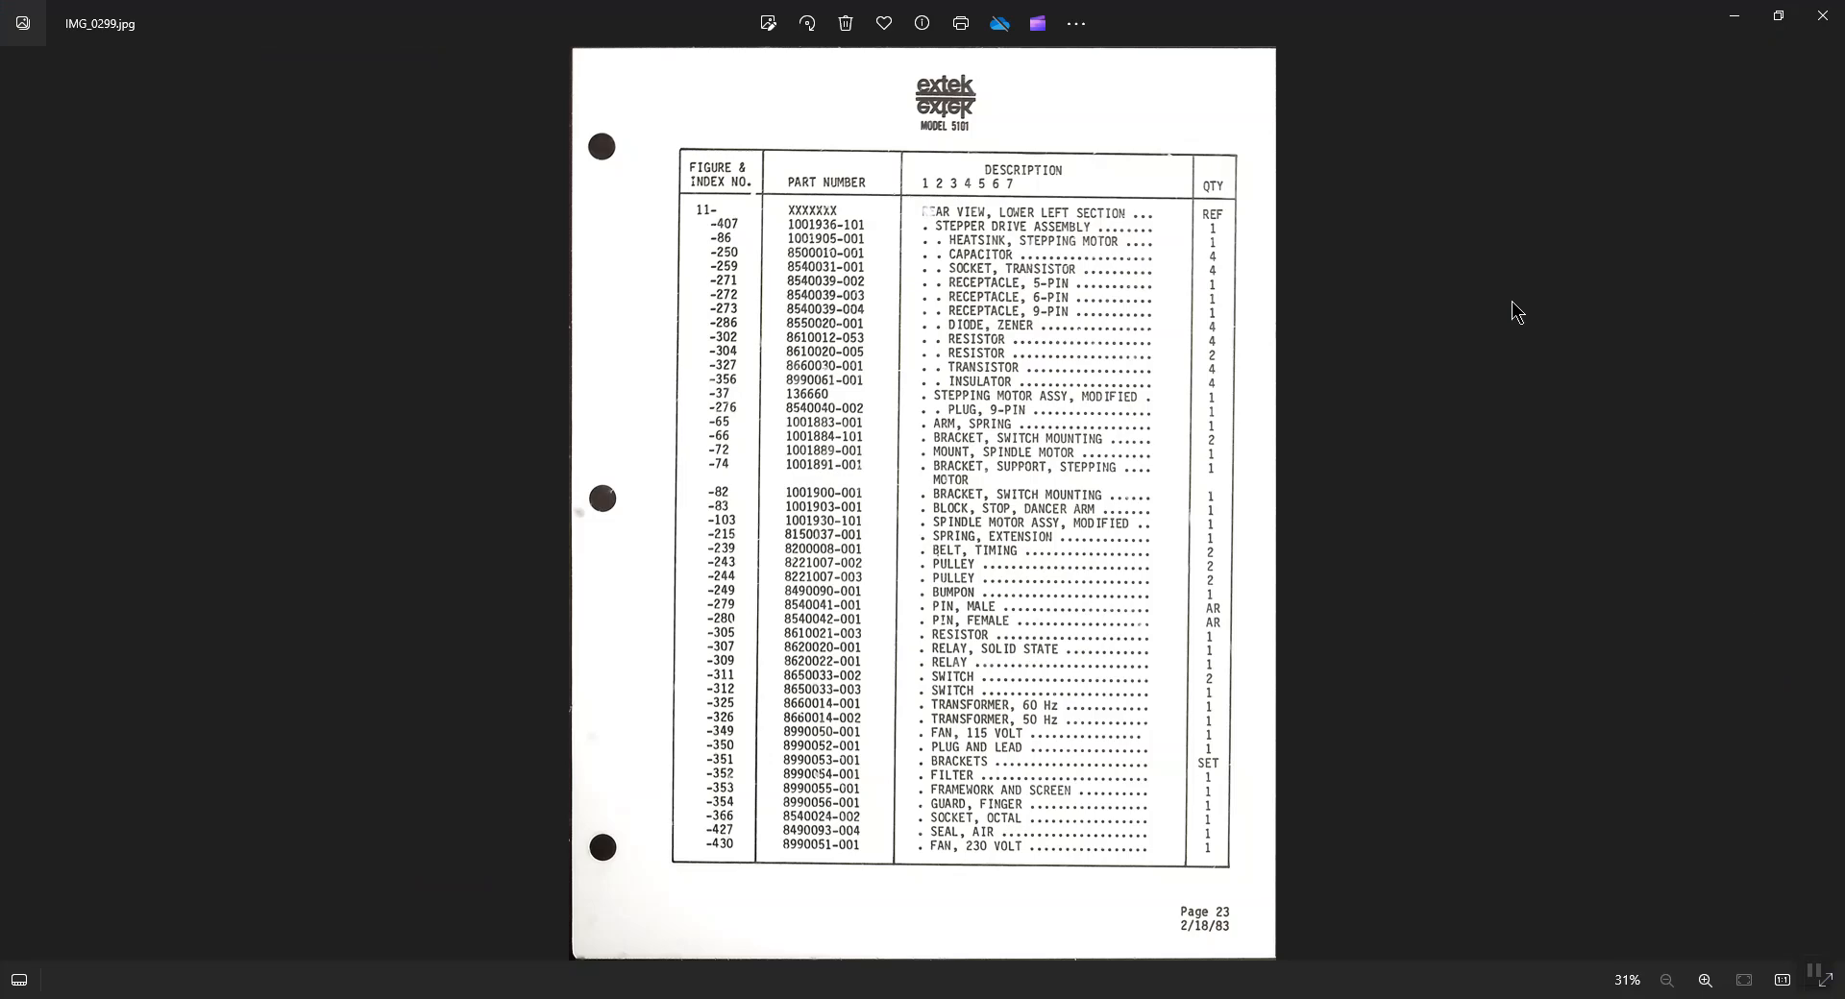
click(1823, 29)
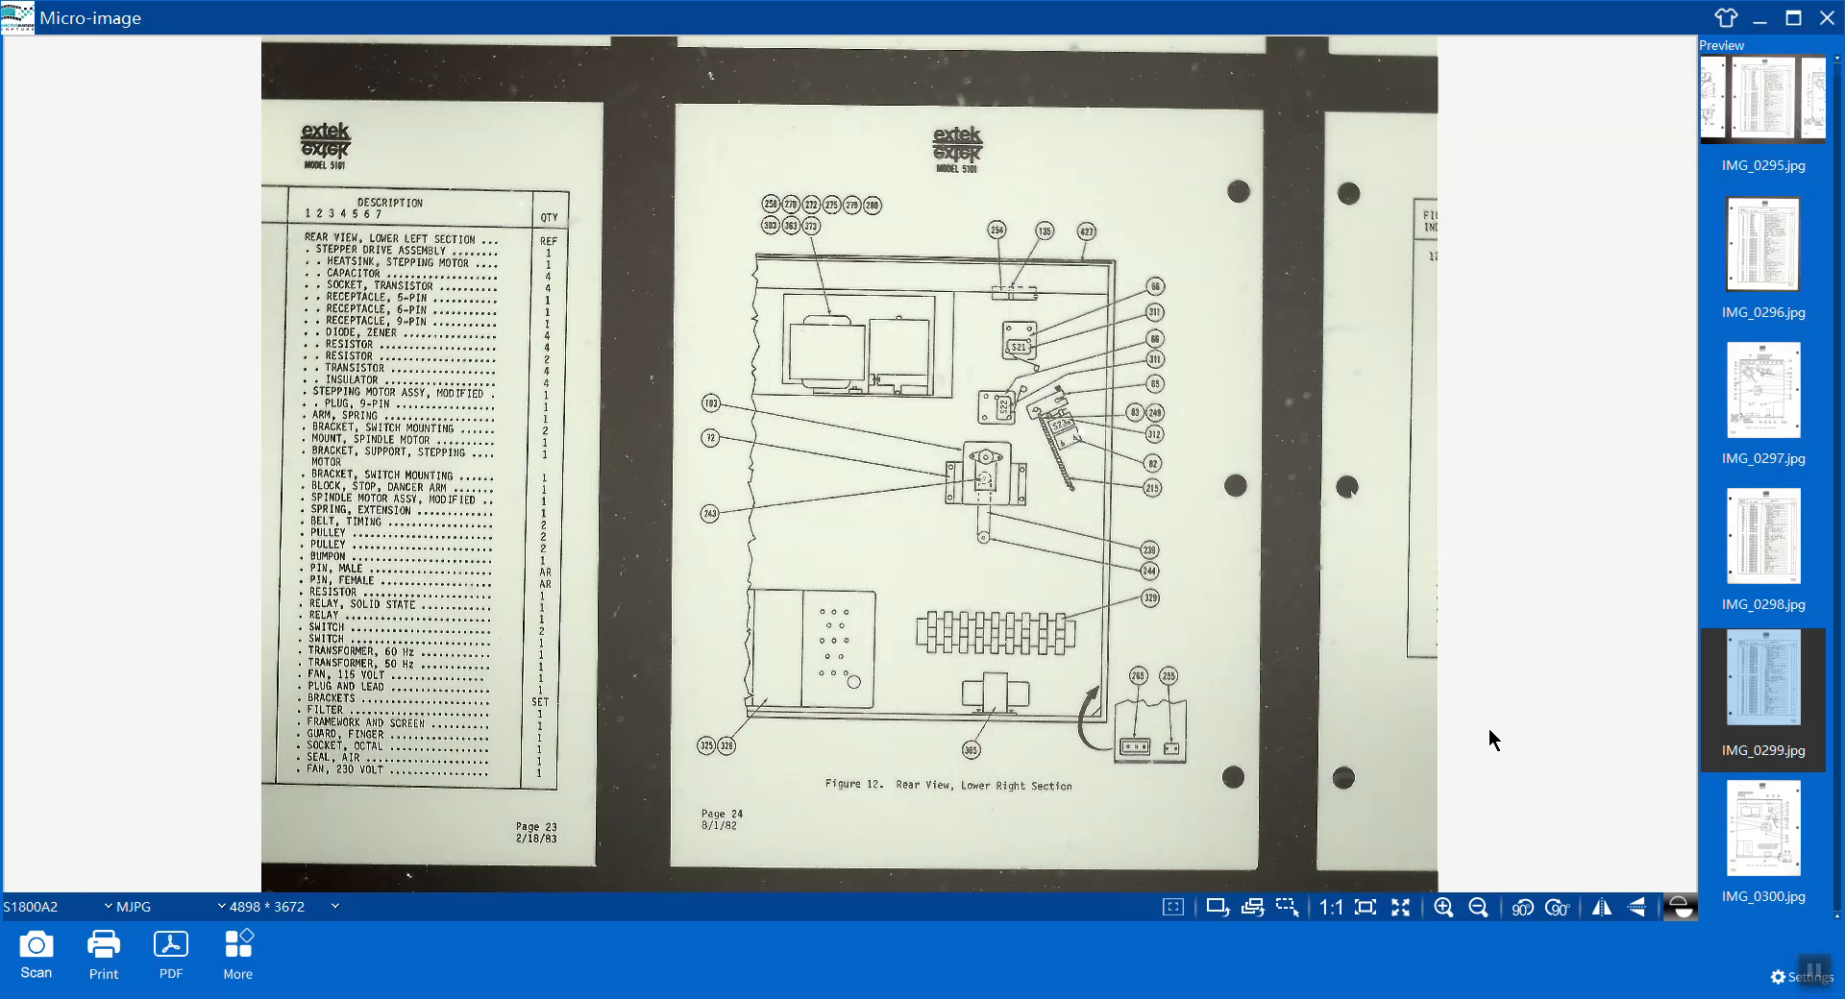